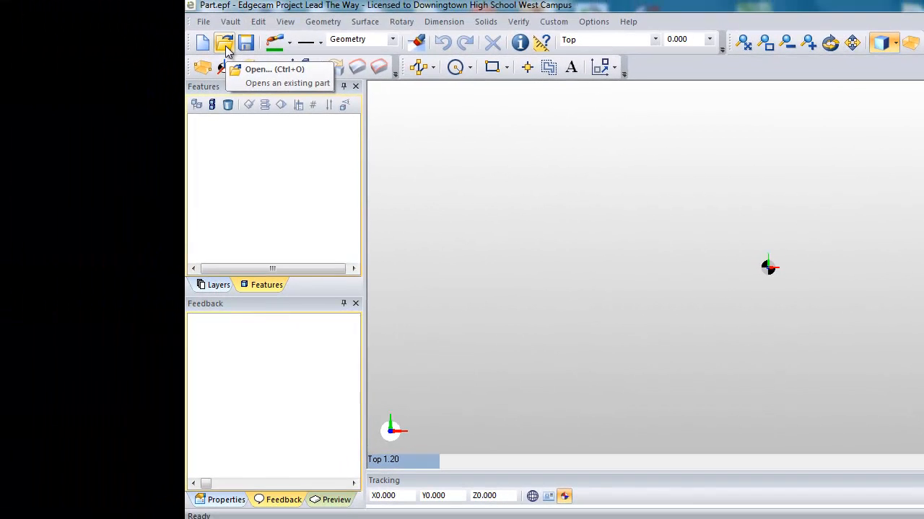
Open the NewFish Autodesk Inventor part from the Inventor folder.
click(225, 45)
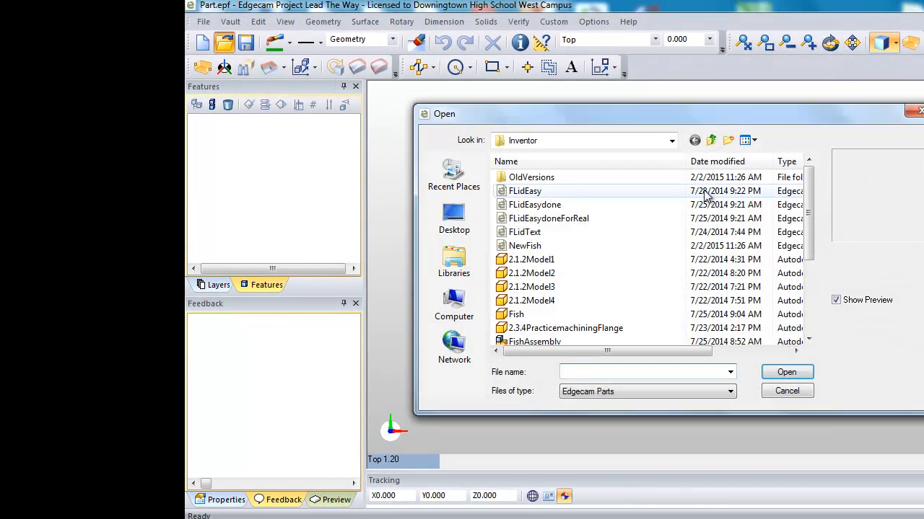
drag(807, 209, 808, 282)
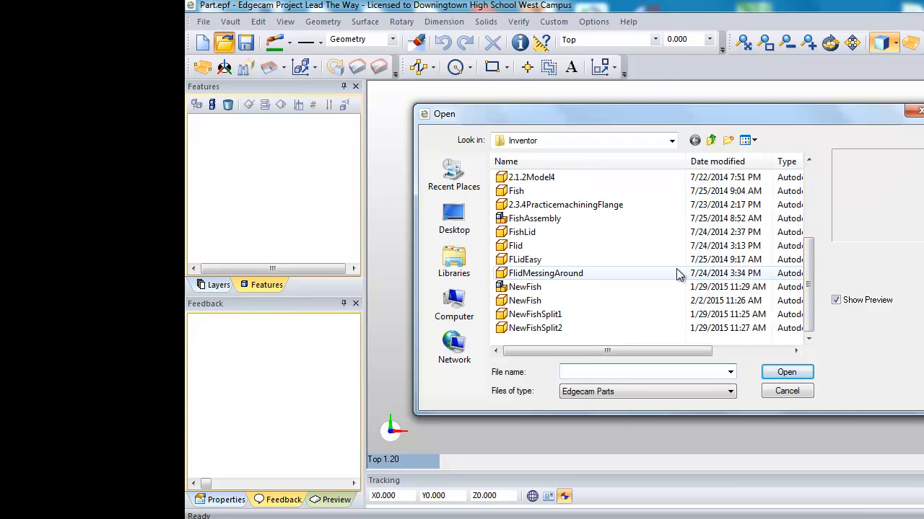
click(524, 301)
click(787, 371)
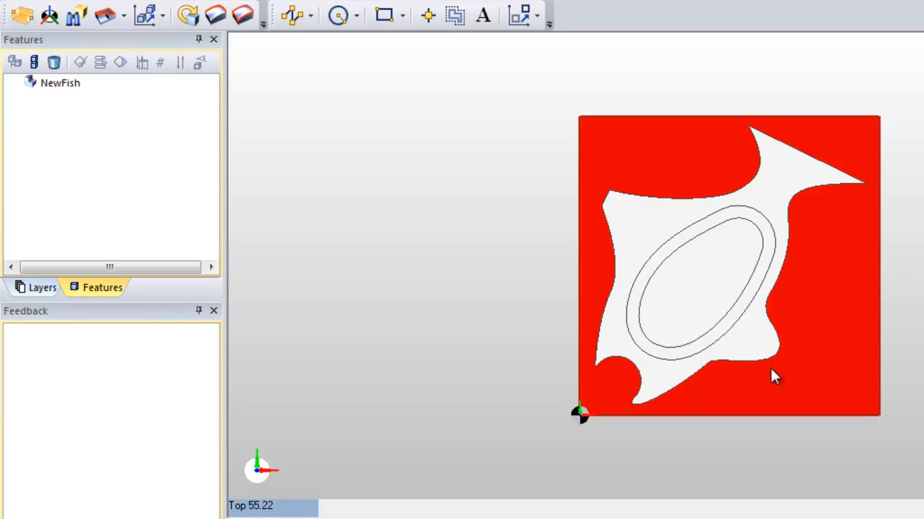
Inspect the fish model, its base plate and the datum position from several angled 3D views.
middle_drag(915, 439, 785, 294)
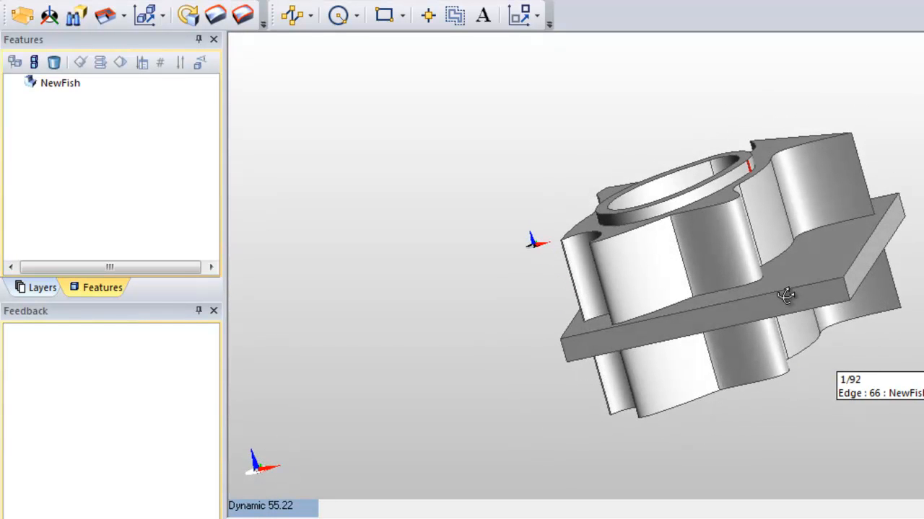
middle_drag(786, 294, 828, 325)
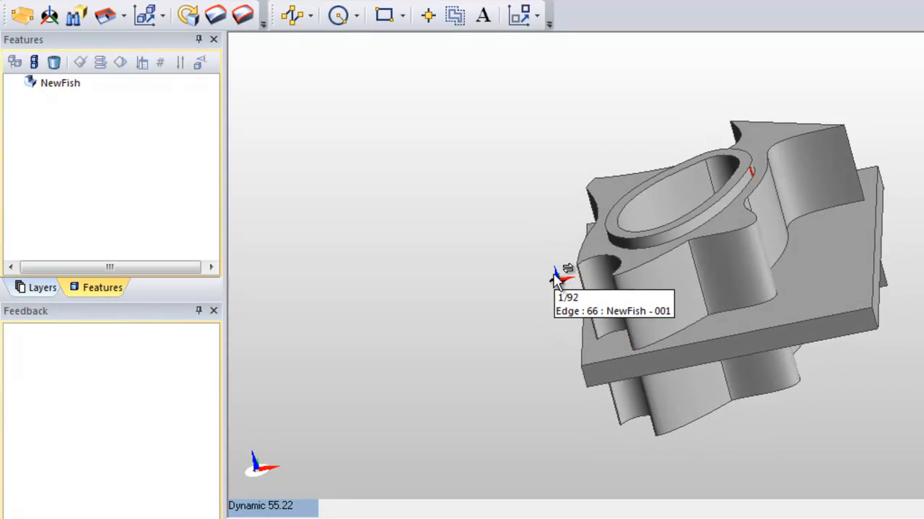
mouse_move(794, 303)
middle_down()
mouse_move(780, 285)
mouse_move(788, 279)
mouse_move(809, 291)
mouse_move(778, 294)
mouse_move(794, 322)
mouse_move(782, 299)
mouse_move(801, 264)
mouse_move(782, 284)
mouse_move(790, 299)
mouse_move(793, 289)
middle_up()
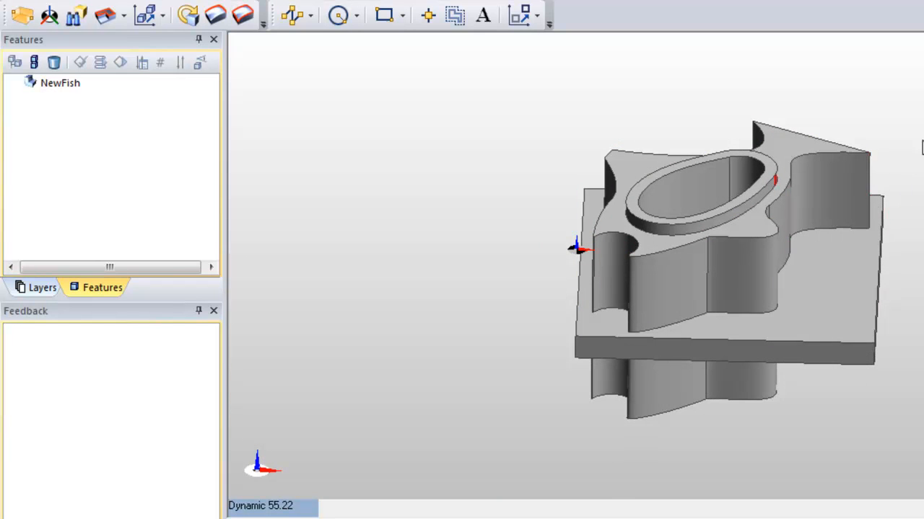
mouse_move(913, 121)
middle_down()
mouse_move(863, 170)
mouse_move(905, 128)
middle_up()
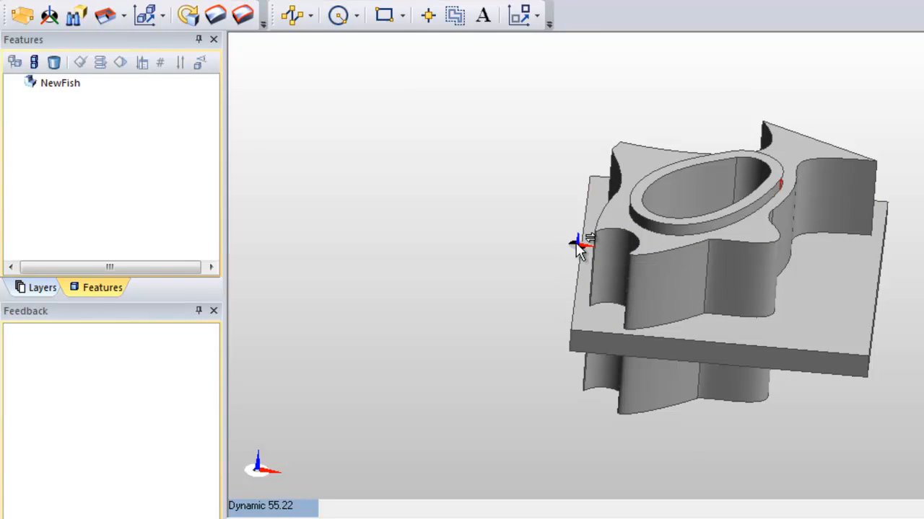
middle_drag(575, 242, 540, 262)
middle_drag(505, 209, 919, 326)
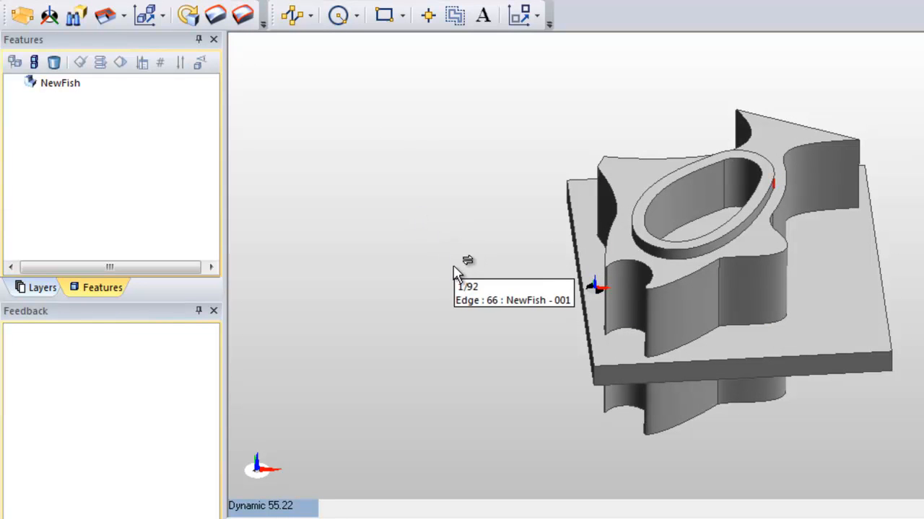
middle_drag(453, 274, 478, 244)
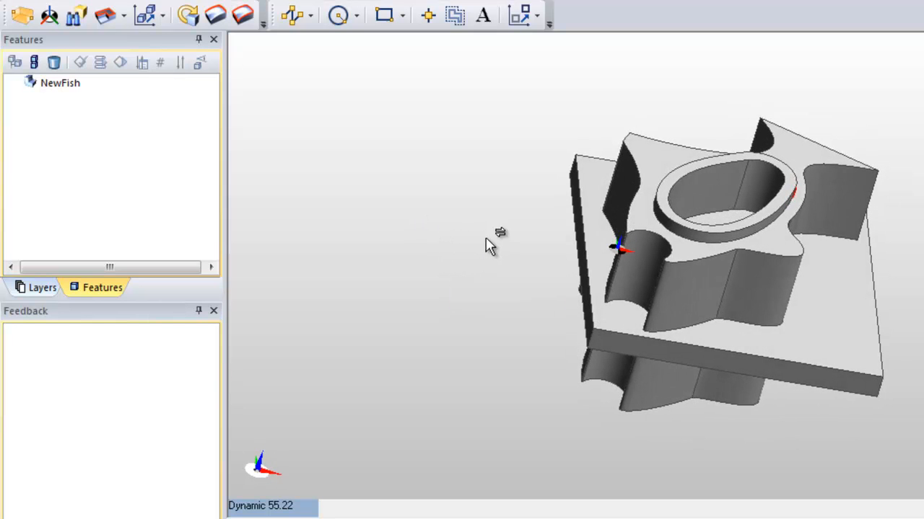
Create automatic box-shaped stock around the fish model with all box offsets at 0.0.
click(21, 18)
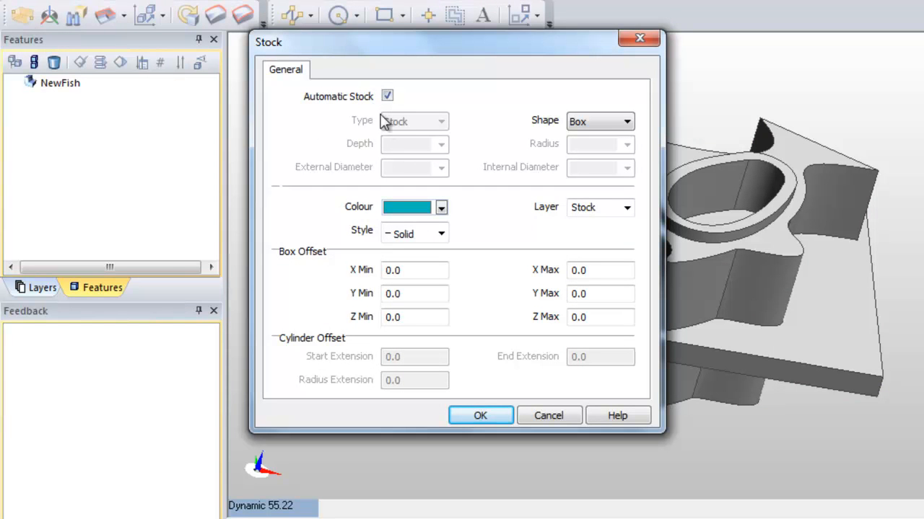
click(386, 96)
click(387, 96)
click(482, 416)
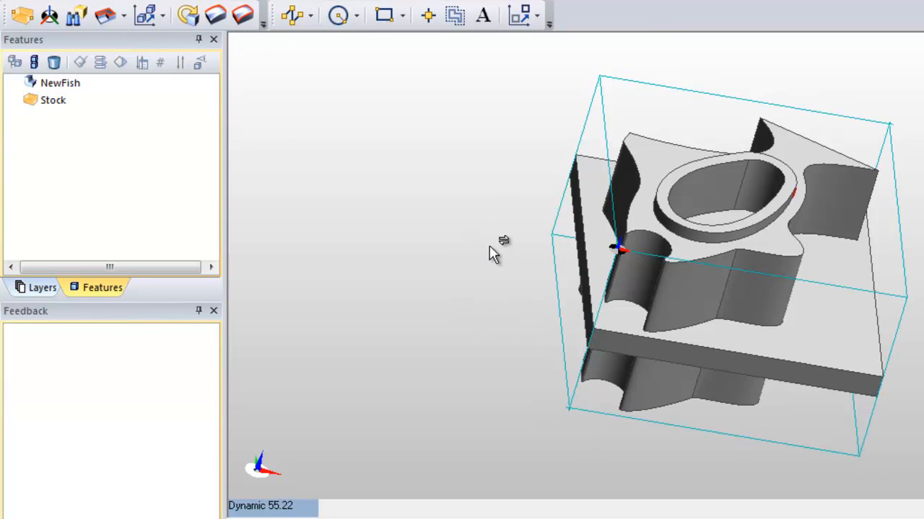
Run the Feature Finder on the fish model with automatic component selection, all standard CPLs and the default hole and mill options, selecting no individual faces.
middle_drag(489, 247, 469, 250)
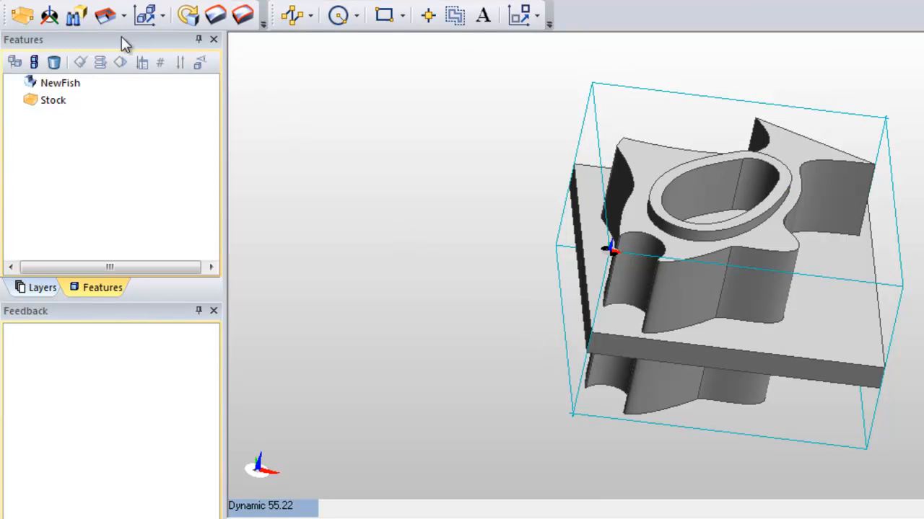
click(78, 19)
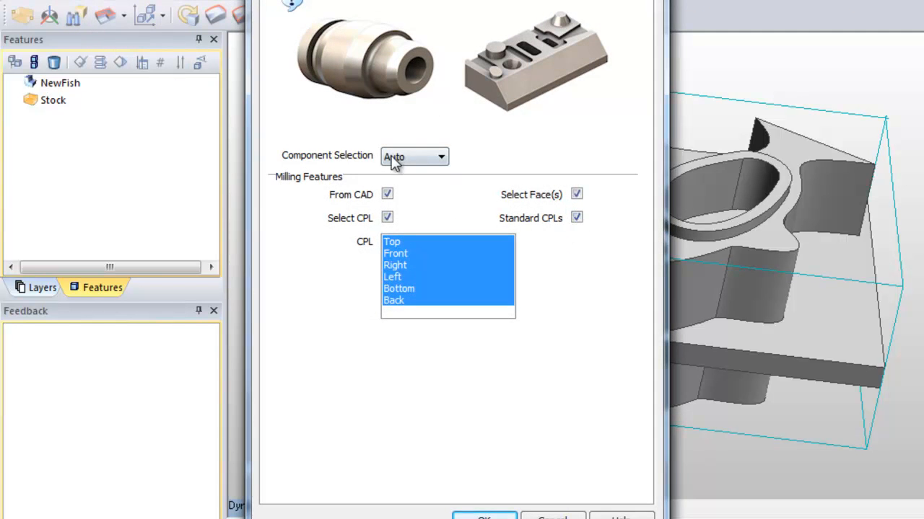
click(332, 1)
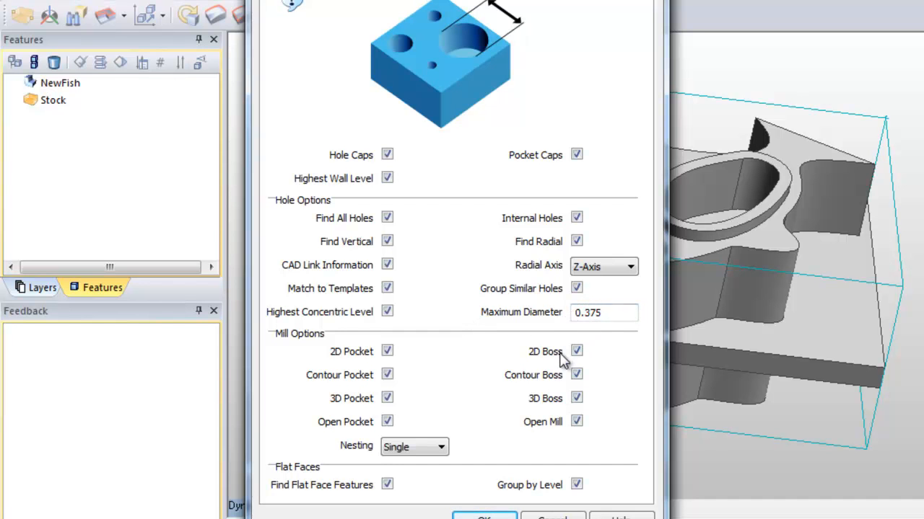
click(484, 515)
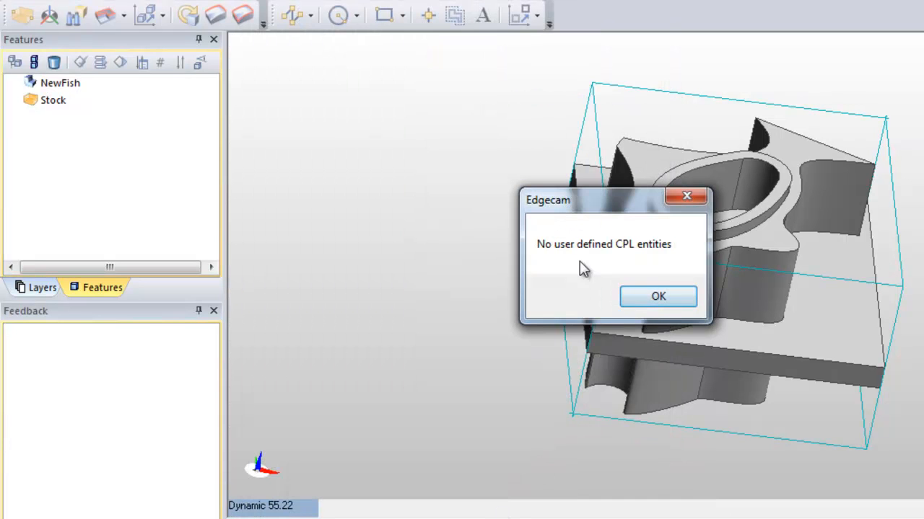
click(656, 296)
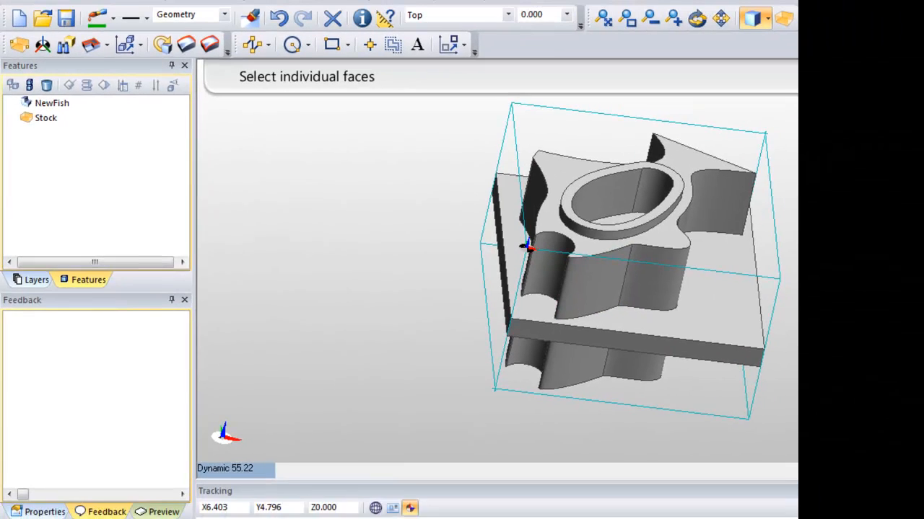
key(Return)
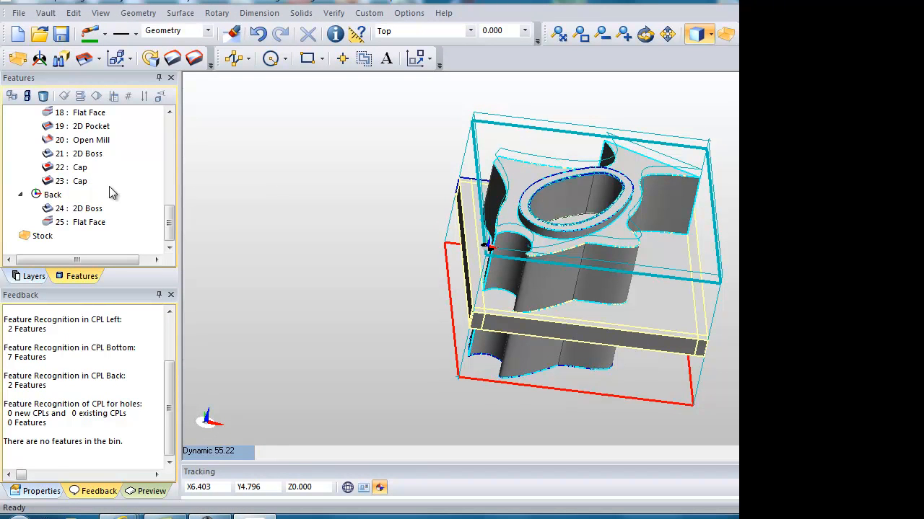
Create a Mill machining sequence using the intellitek.mcp machine tool, with Top as the initial CPL and an absolute datum.
drag(168, 223, 170, 136)
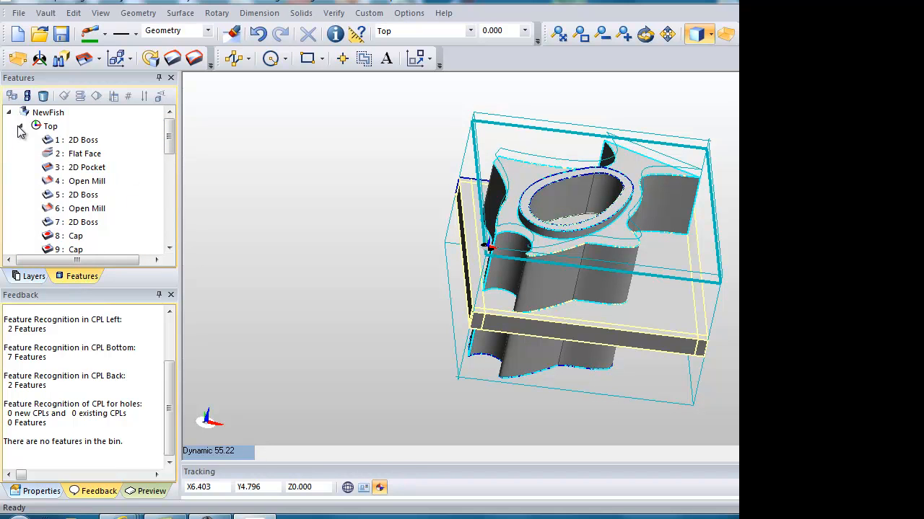
drag(172, 134, 173, 138)
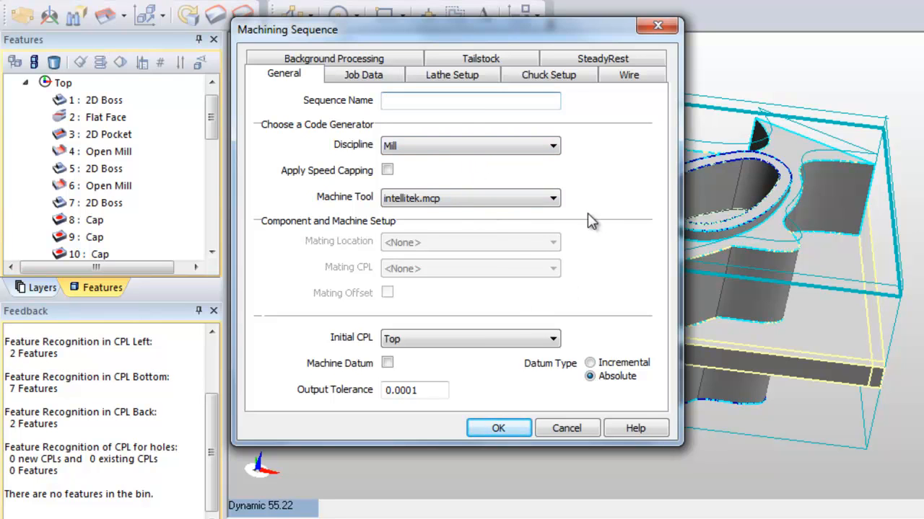
click(476, 153)
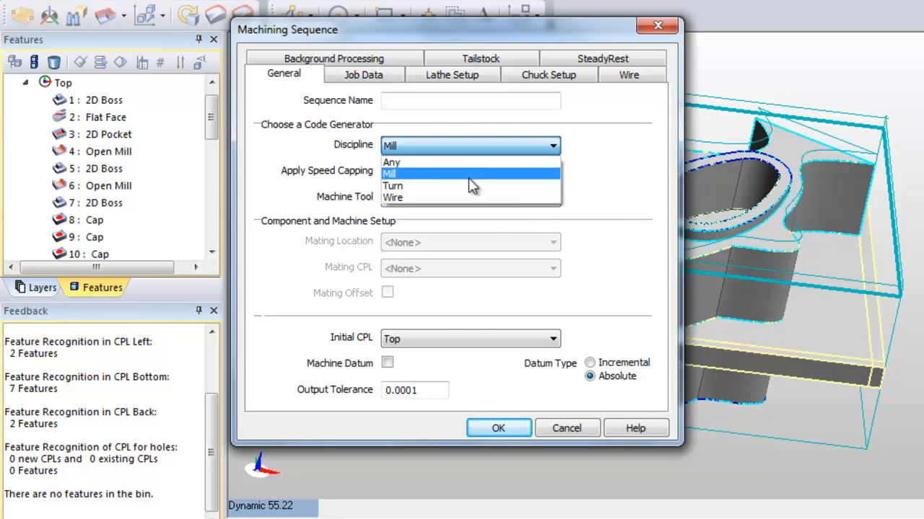
click(468, 176)
click(469, 196)
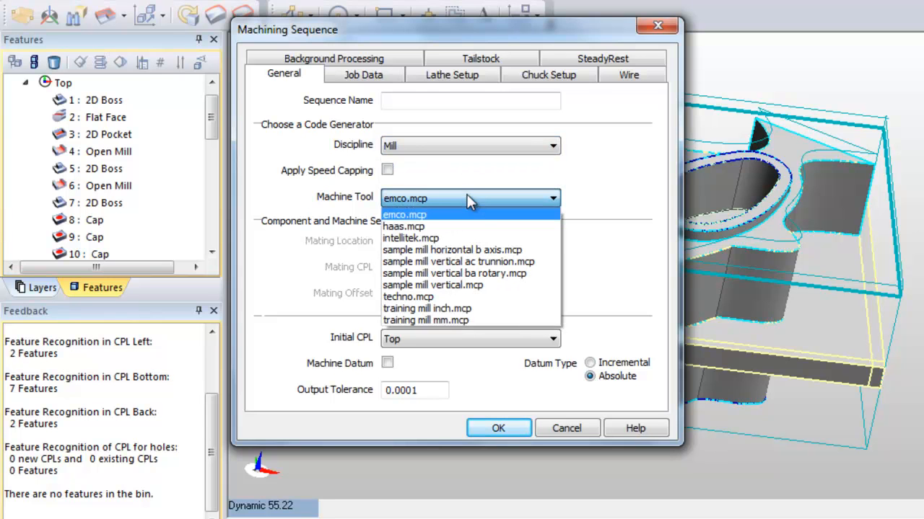
click(472, 238)
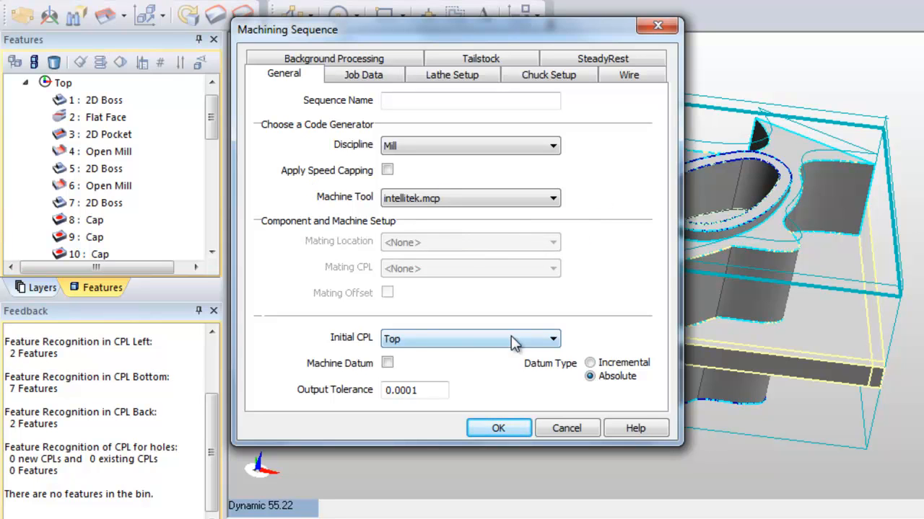
click(441, 341)
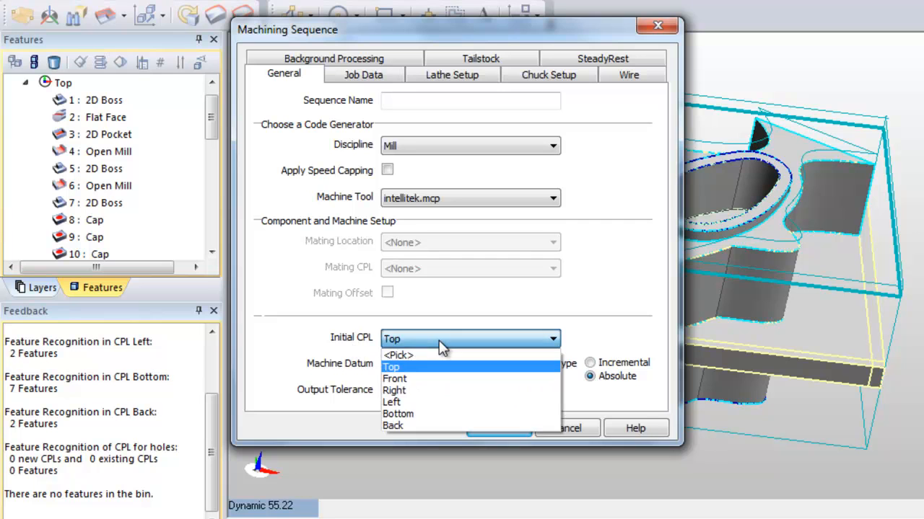
click(439, 340)
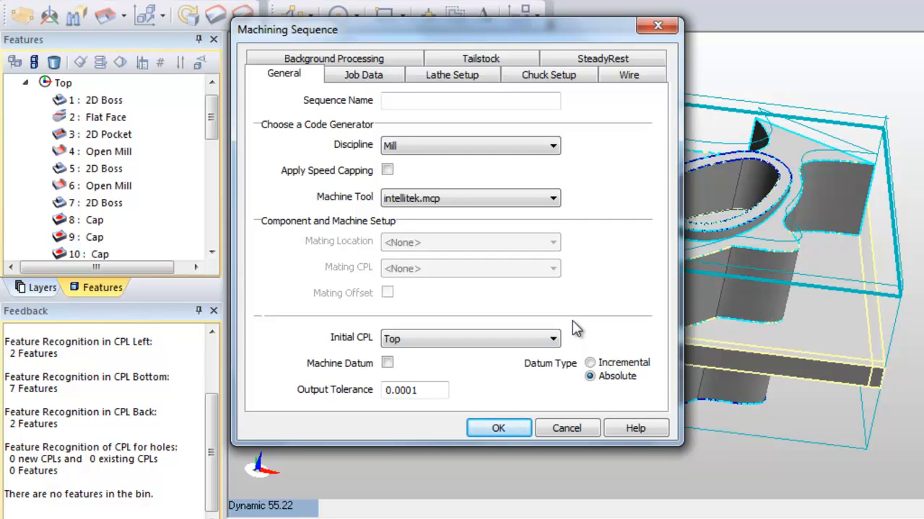
click(552, 338)
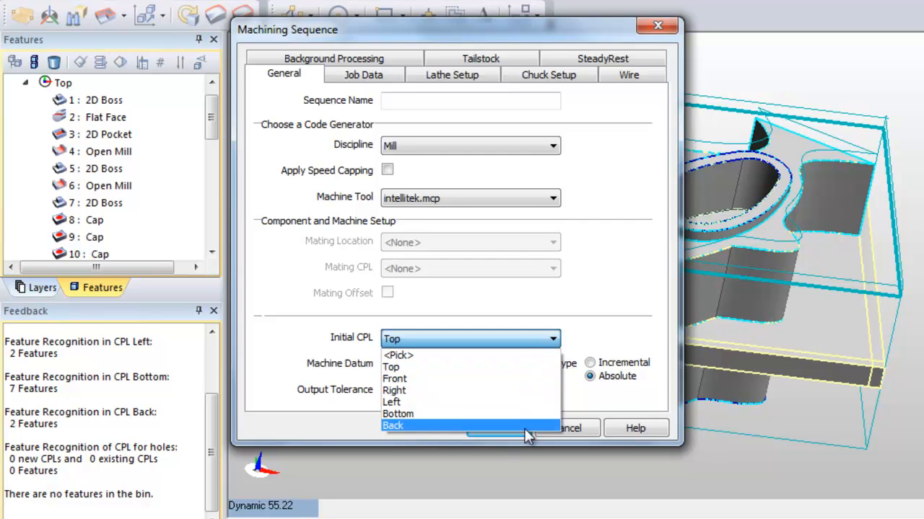
click(608, 322)
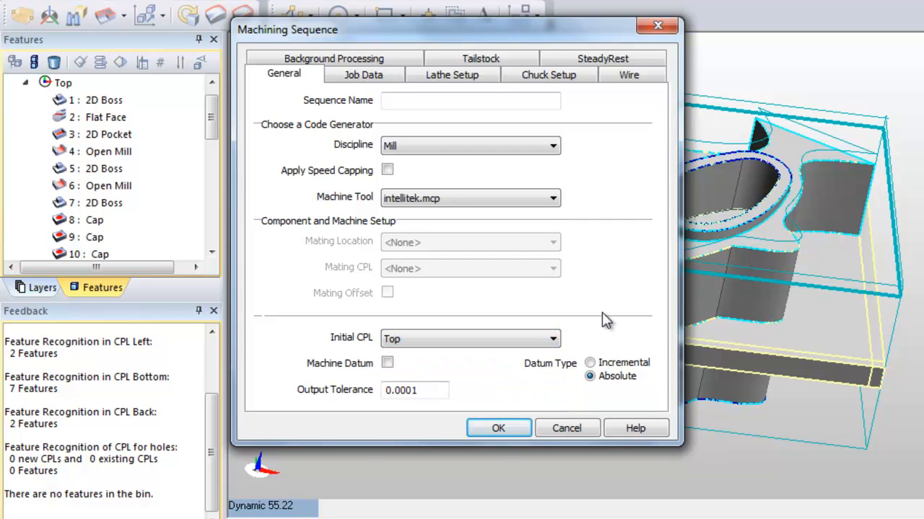
click(498, 427)
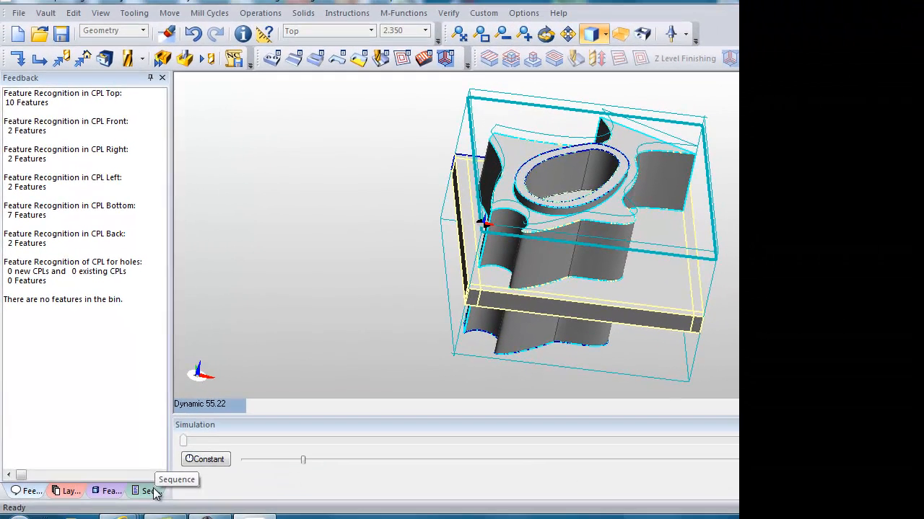
Review the feedback, layers, instruction sequence and feature list of the new machining sequence, finishing on the feature list.
click(149, 491)
click(115, 492)
click(68, 491)
click(23, 494)
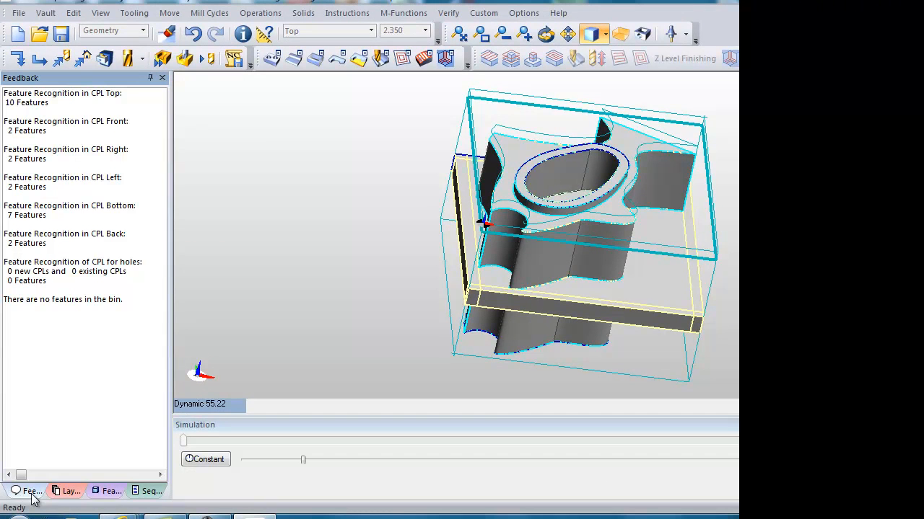
click(144, 491)
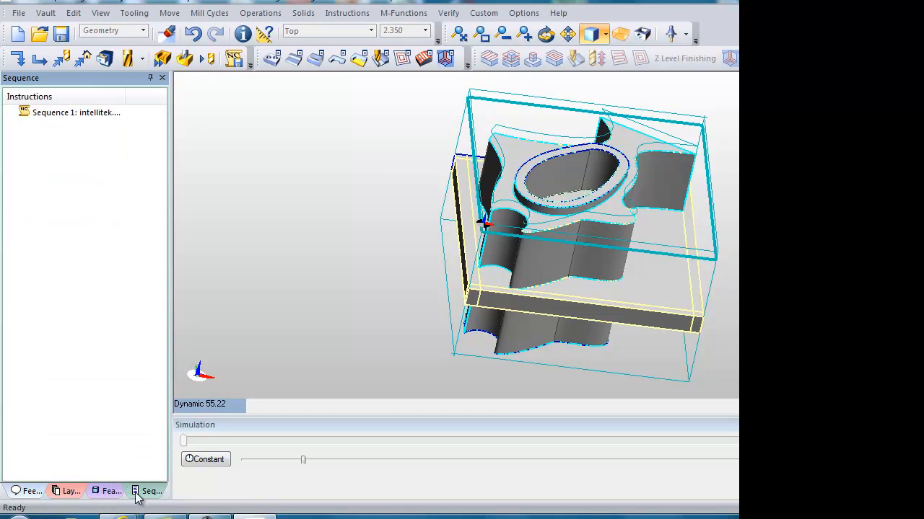
click(107, 492)
click(148, 491)
click(110, 492)
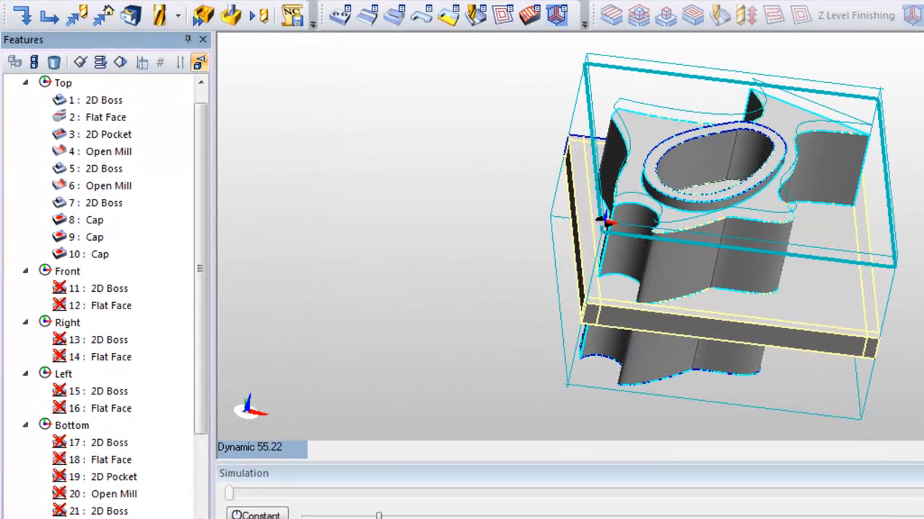
Start a Roughing operation on the 2D Pocket, feature 3 under Top, with no boundary entities.
click(312, 0)
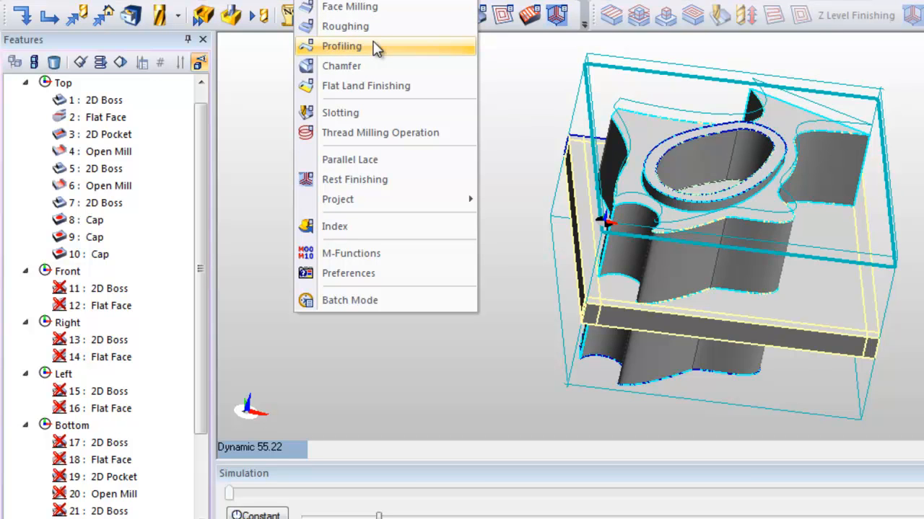
click(364, 34)
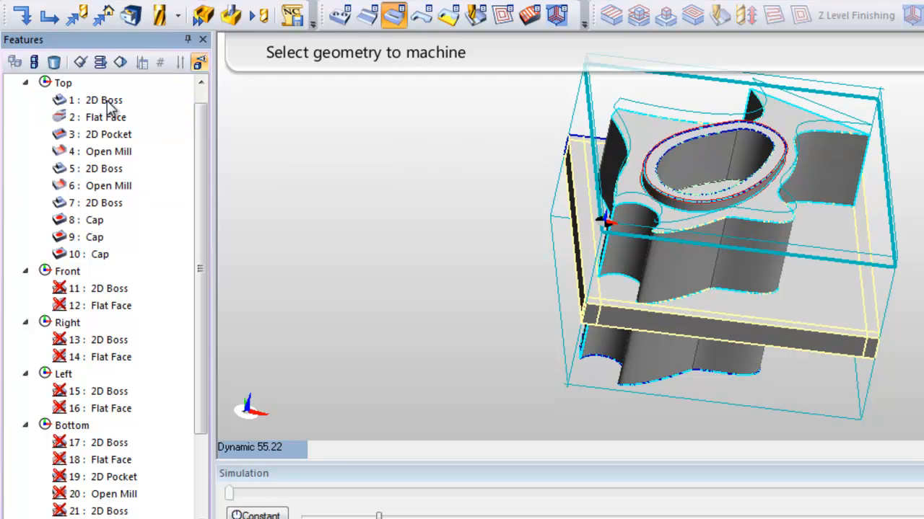
click(115, 137)
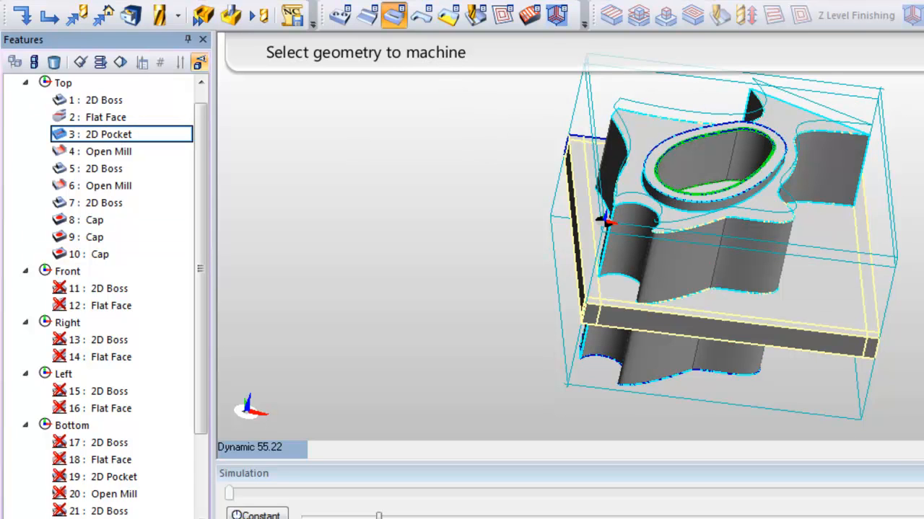
key(Return)
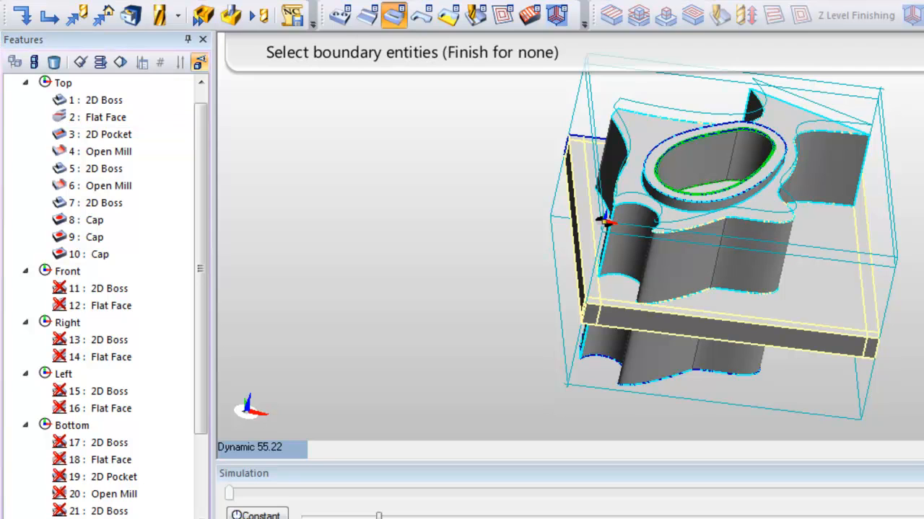
key(Return)
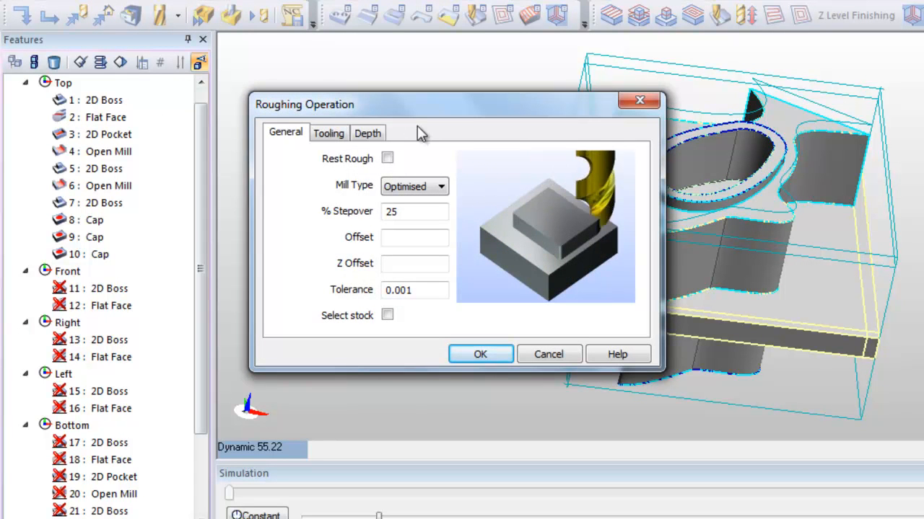
Set the roughing operation's mill type to Climb, keeping the stepover at 25%.
drag(423, 116, 422, 65)
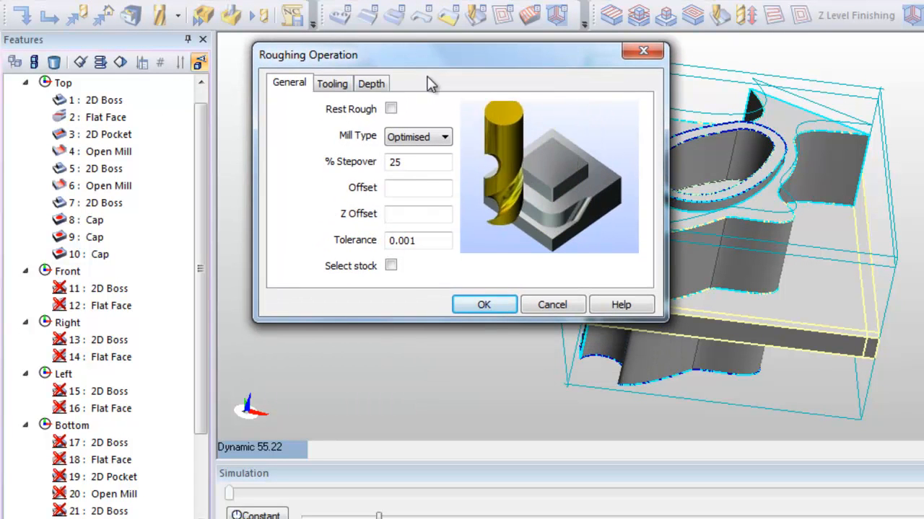
click(420, 163)
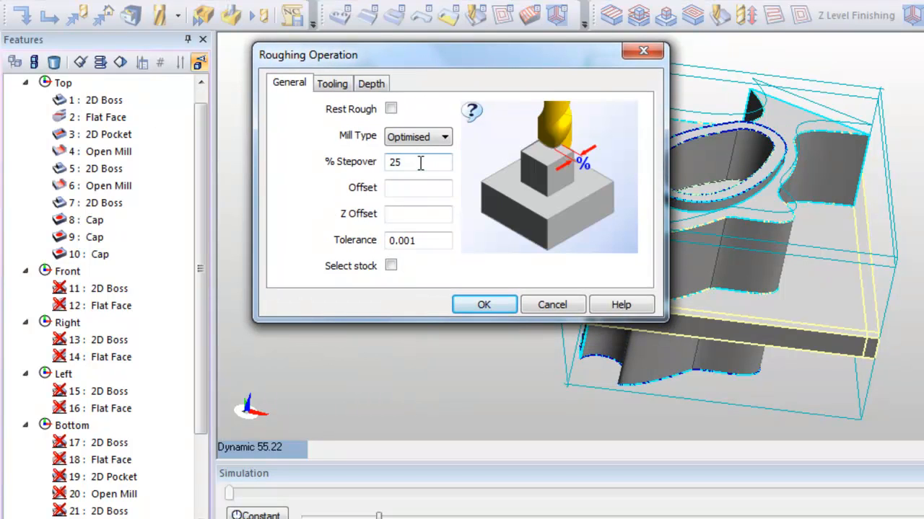
click(436, 141)
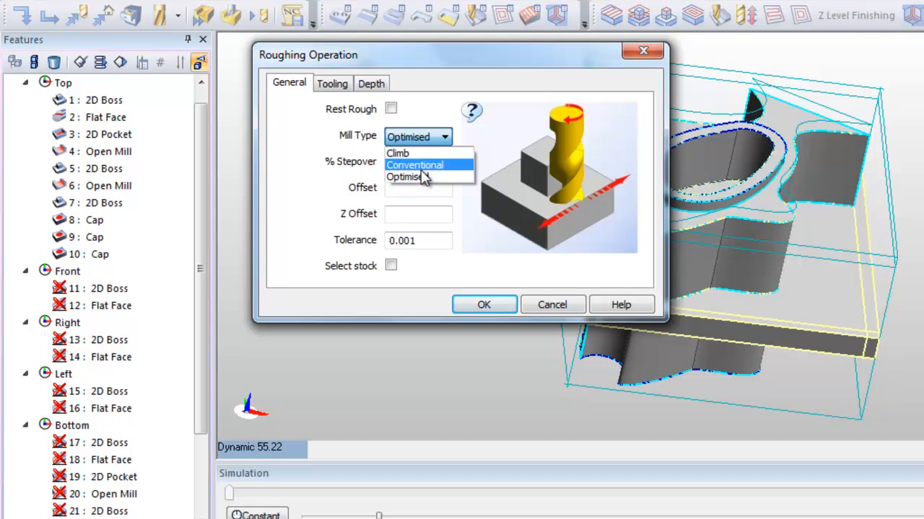
click(425, 154)
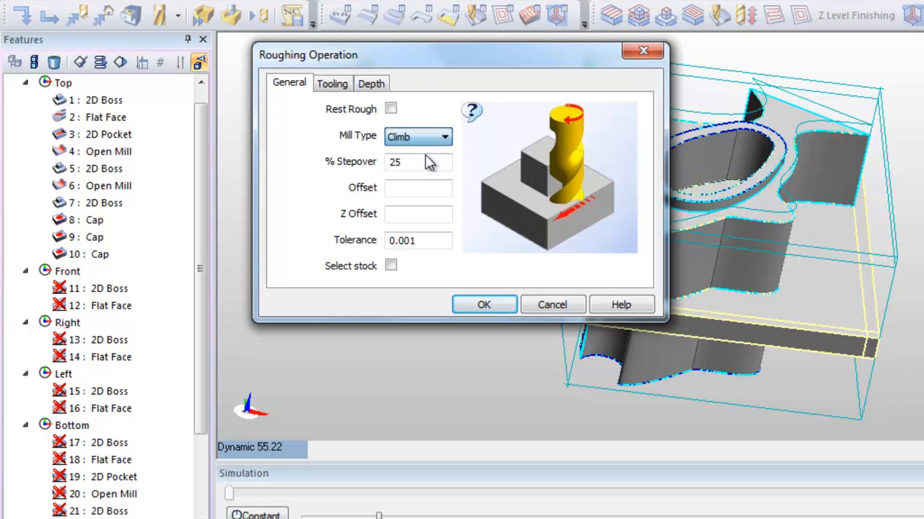
click(409, 166)
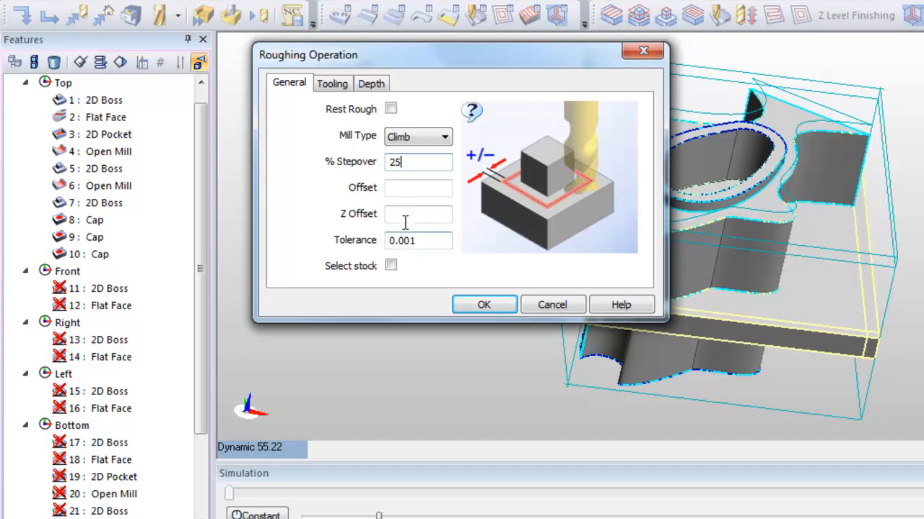
Assign the 3/8 End Mill with 0.375 diameter from the ToolStore to the roughing operation.
click(333, 84)
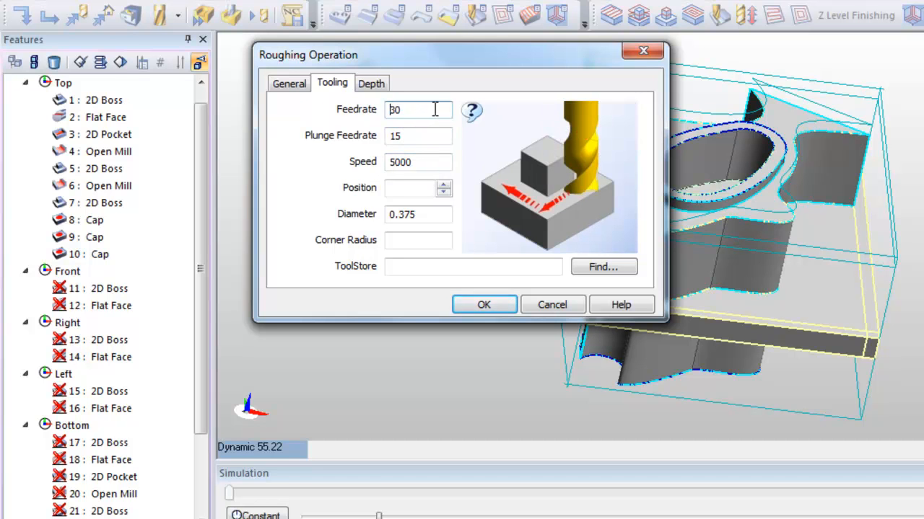
click(599, 268)
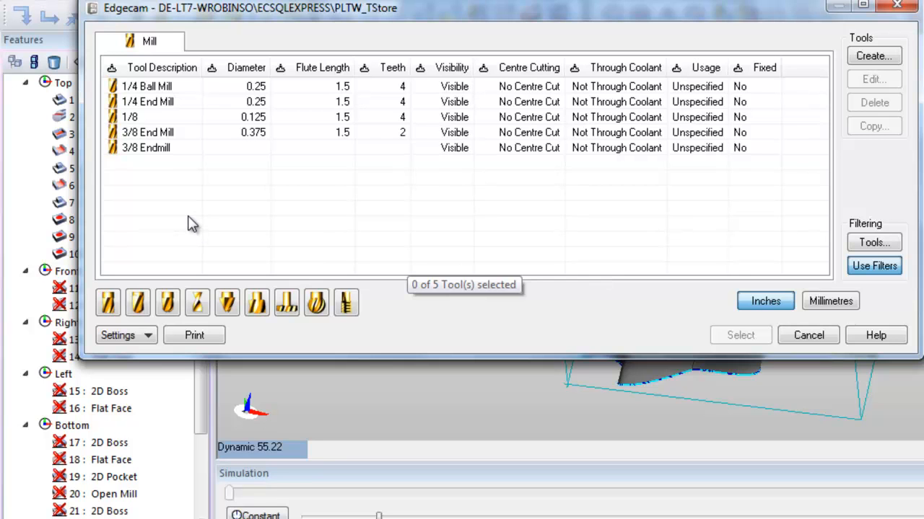
click(148, 133)
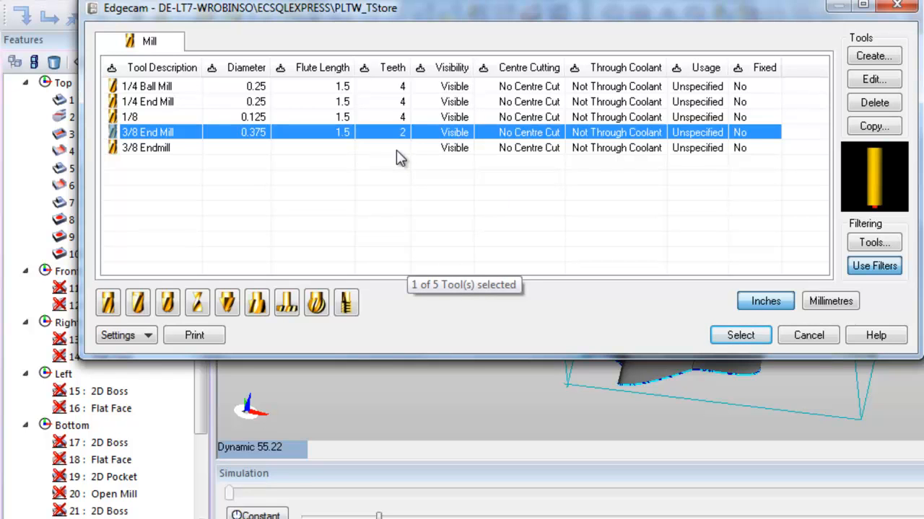
click(748, 336)
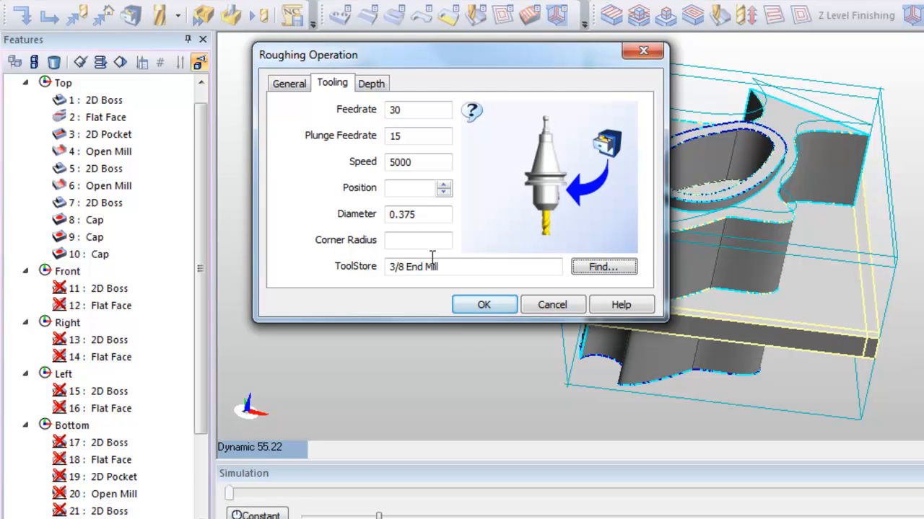
Keep the roughing depth settings as they are, set the tool position to 2, and generate the pocket roughing.
click(372, 84)
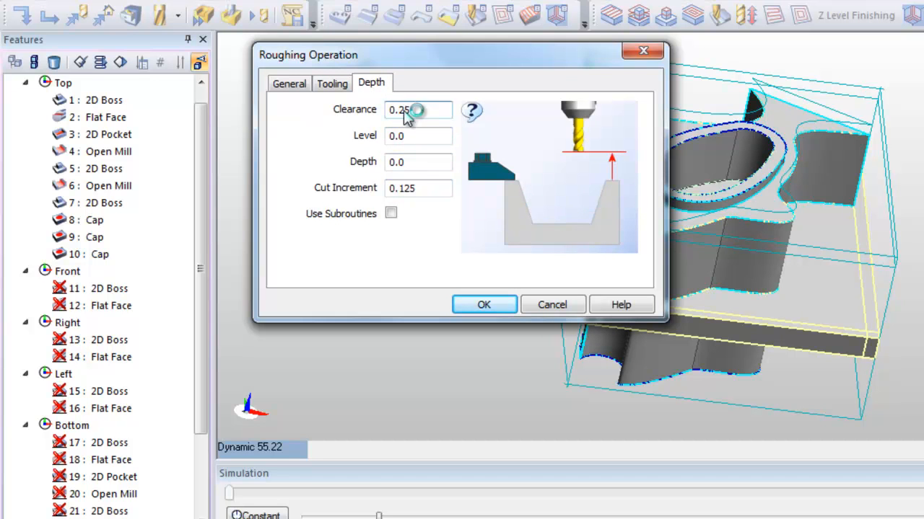
mouse_move(612, 185)
mouse_move(415, 191)
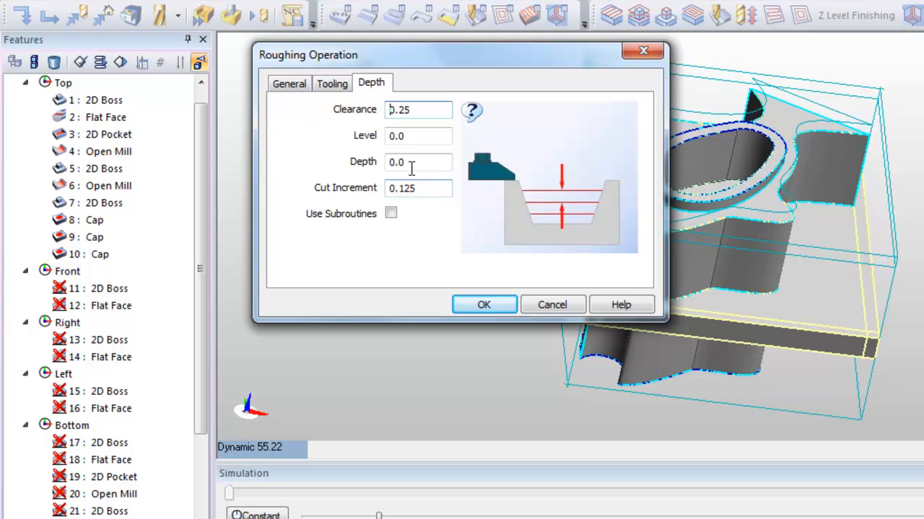
click(334, 85)
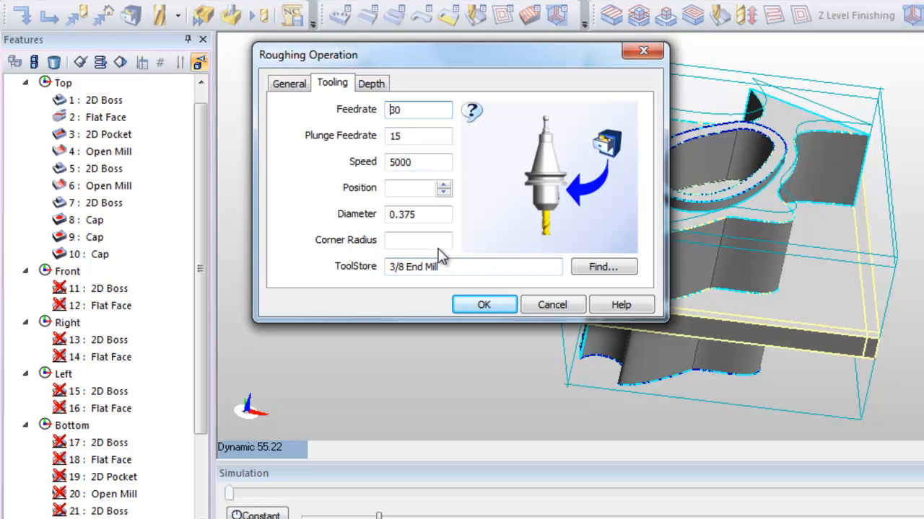
click(427, 192)
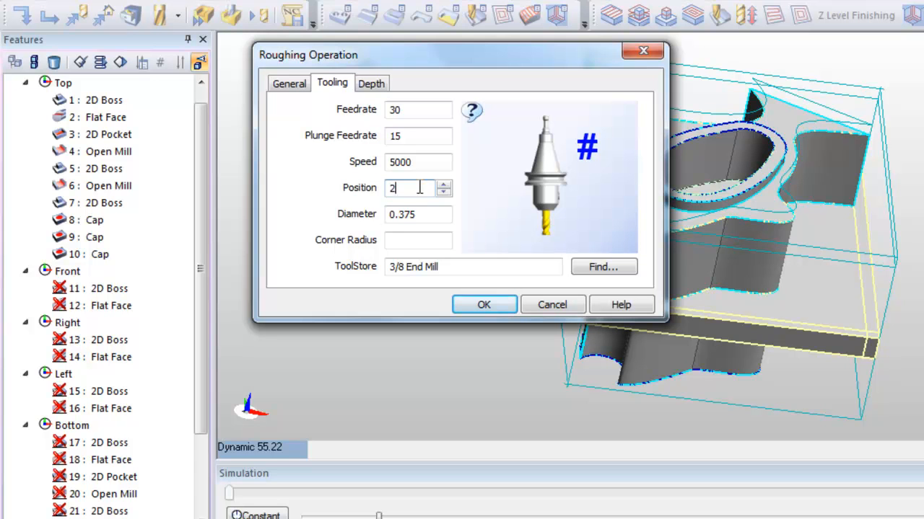
click(485, 305)
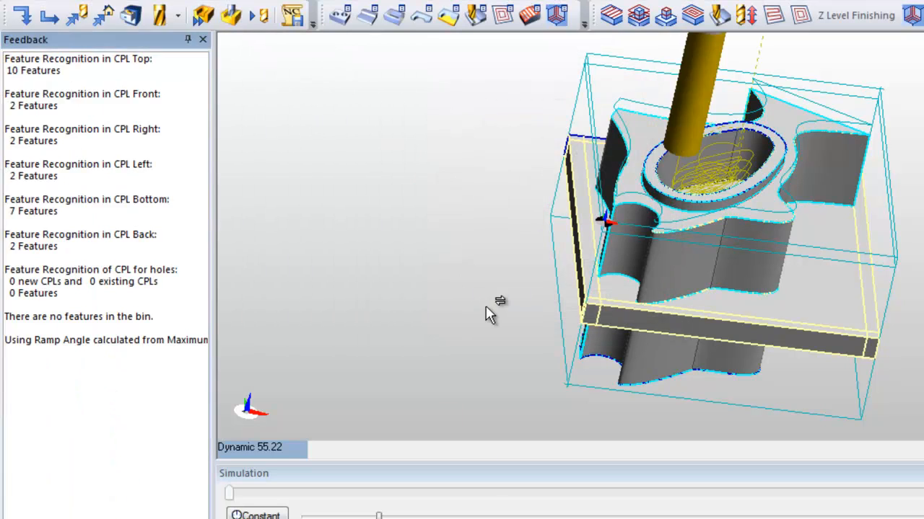
Inspect the pocket roughing toolpath and simulate machining it in the stock, ending with a return to the milling sequence.
click(726, 143)
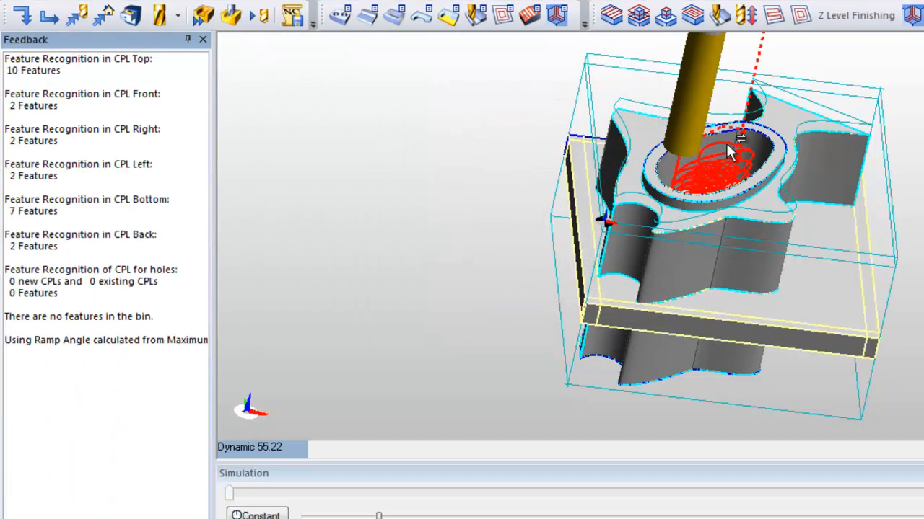
middle_drag(922, 173, 835, 193)
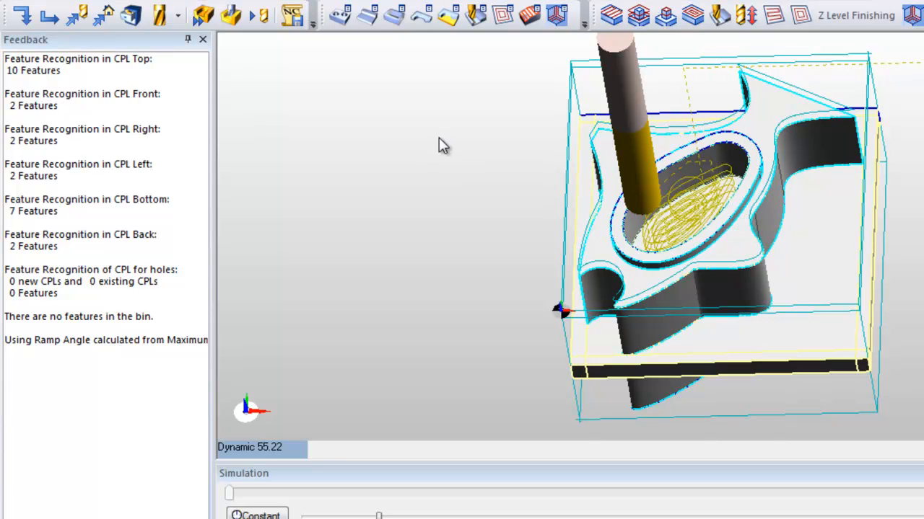
click(233, 19)
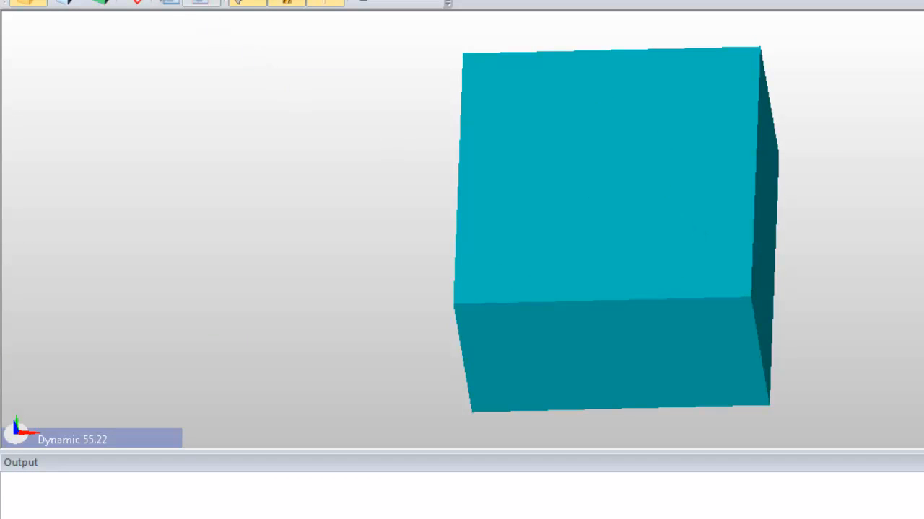
click(47, 3)
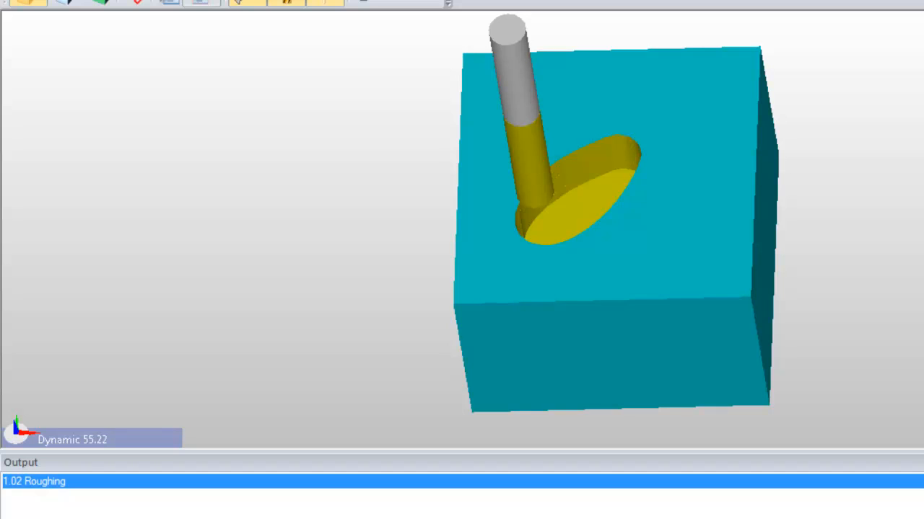
click(114, 2)
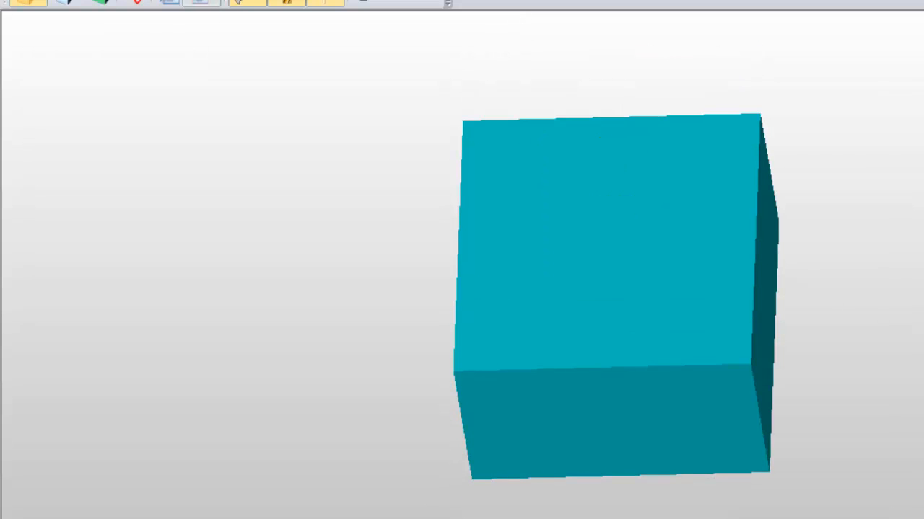
Start a Profiling operation on the Open Mill, feature 6 under Top, with no boundary entities.
click(231, 2)
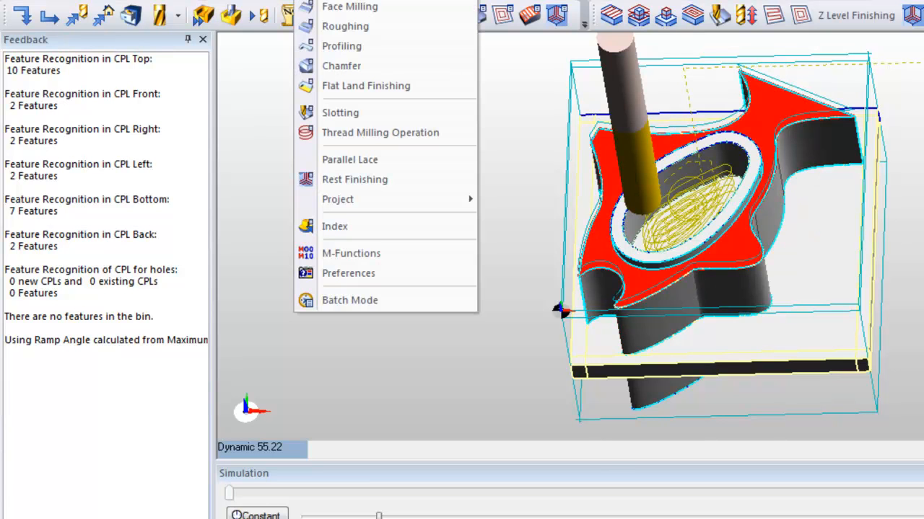
click(345, 44)
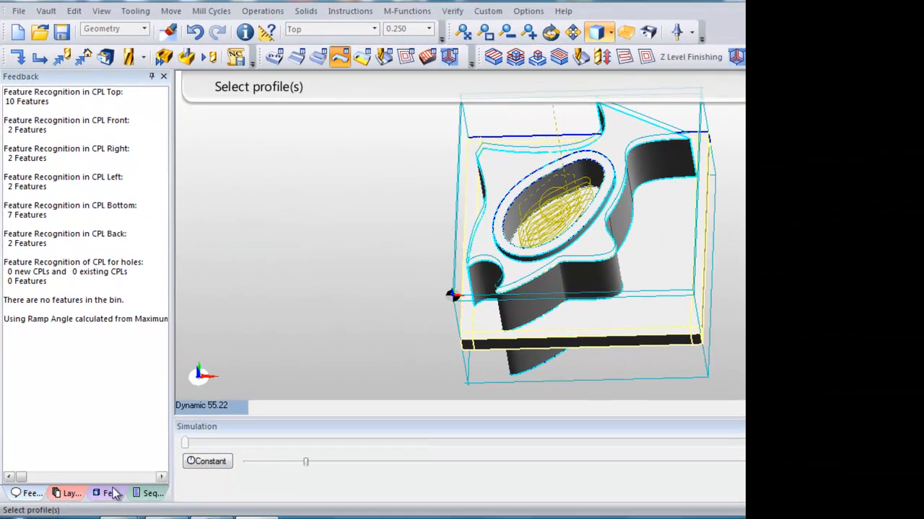
click(106, 491)
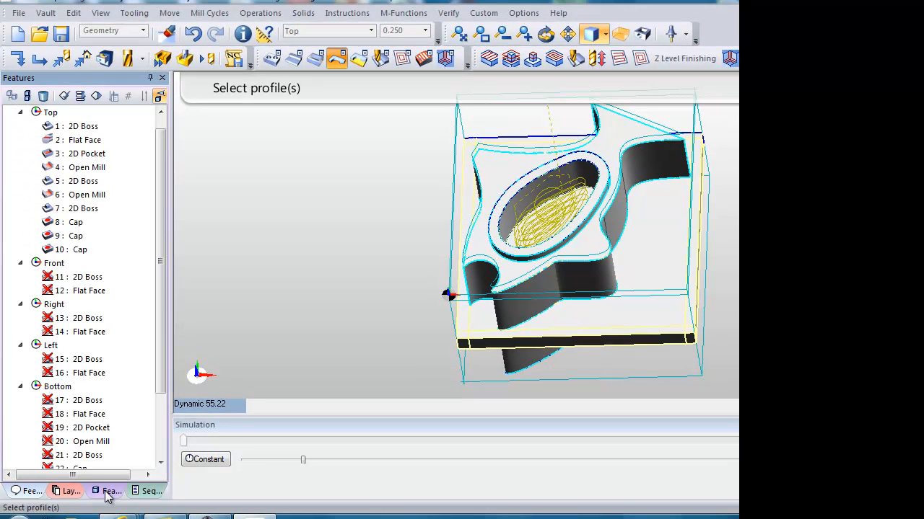
drag(163, 371, 161, 290)
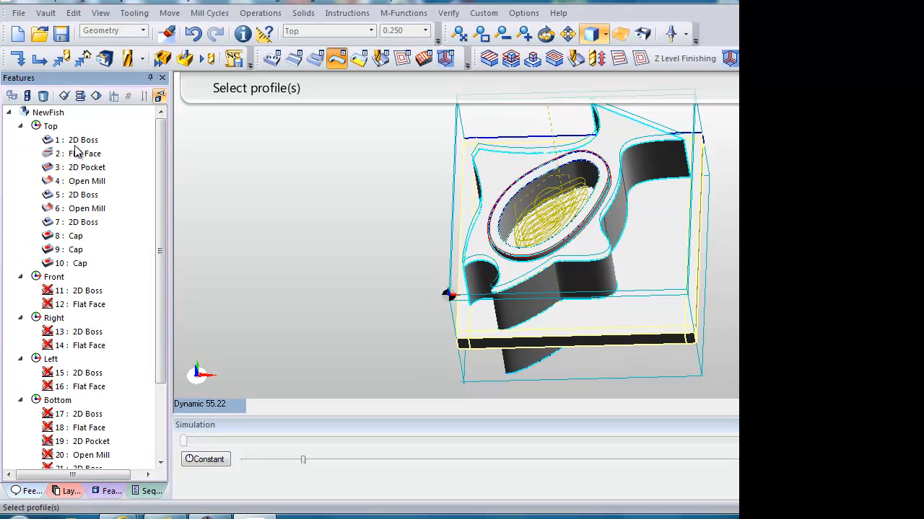
click(83, 209)
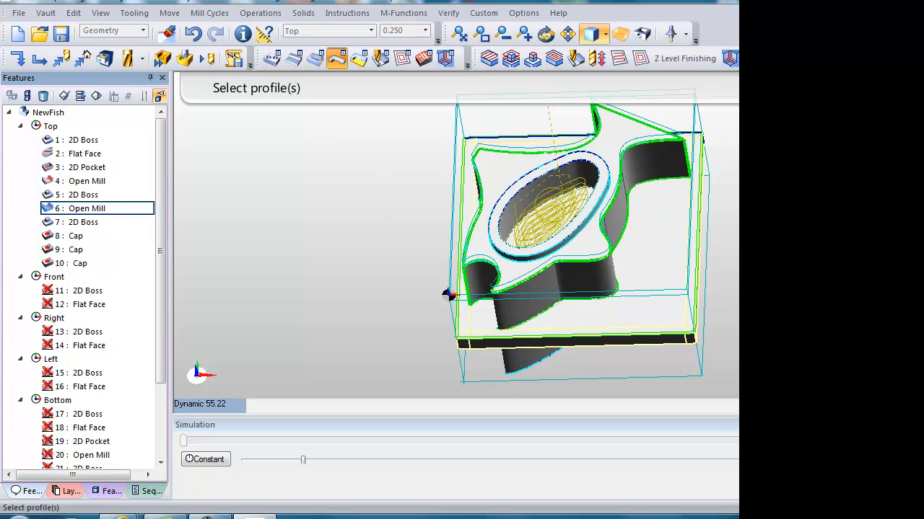
key(Return)
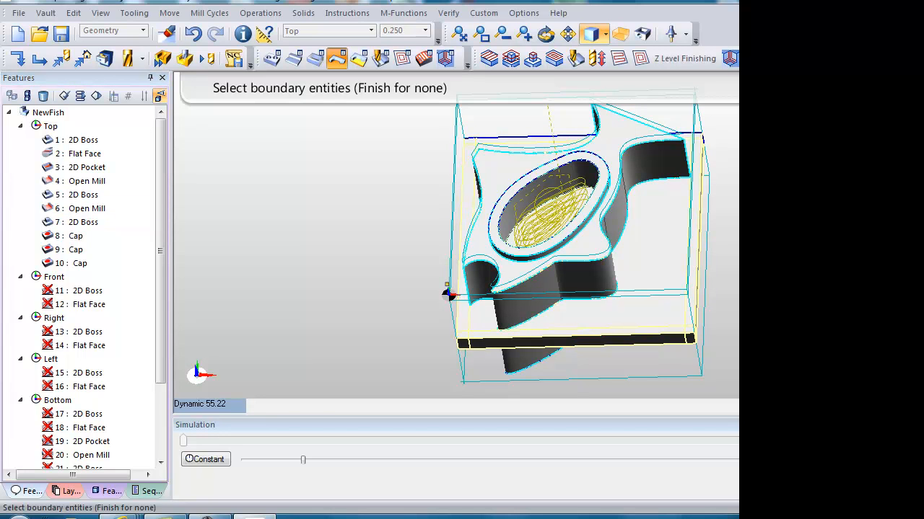
key(Return)
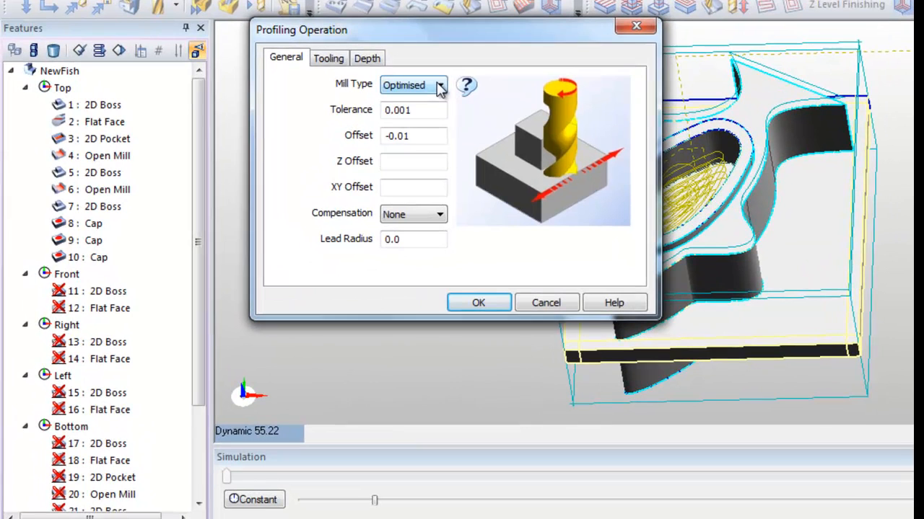
Set the profiling operation's mill type to Climb and keep its offset at -0.01.
click(353, 123)
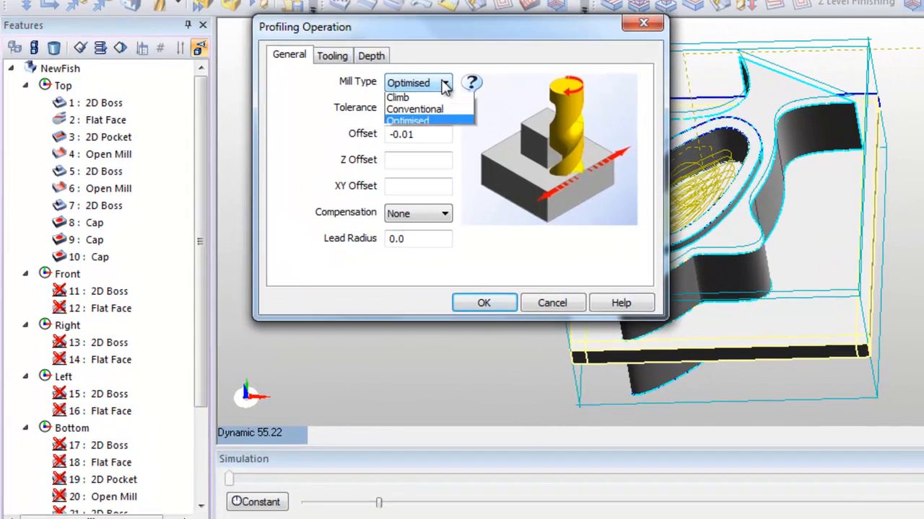
click(443, 96)
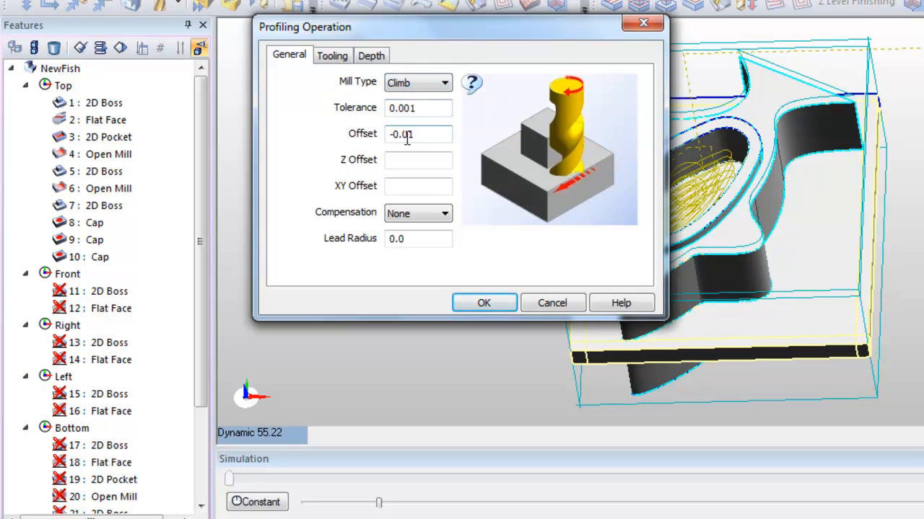
click(427, 127)
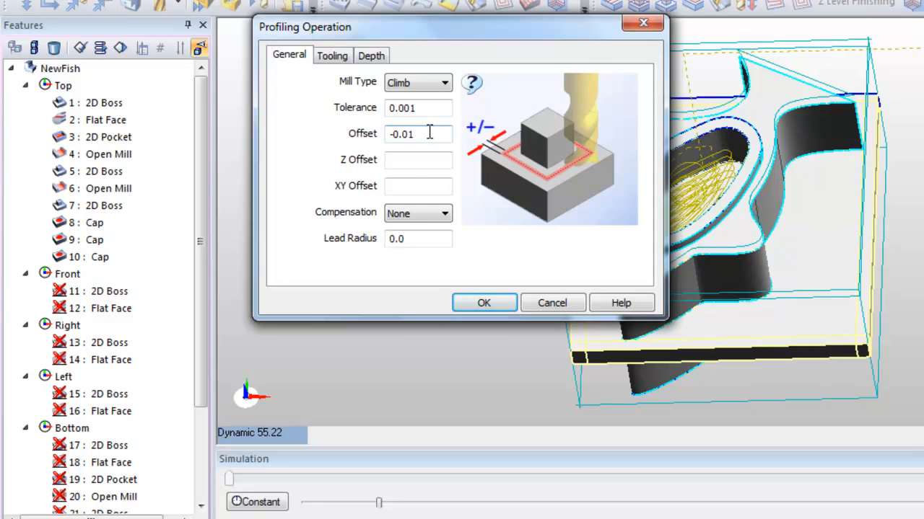
Assign the 3/8 End Mill from the ToolStore to the profiling operation at position 2, keeping the feedrate at 30.
click(333, 56)
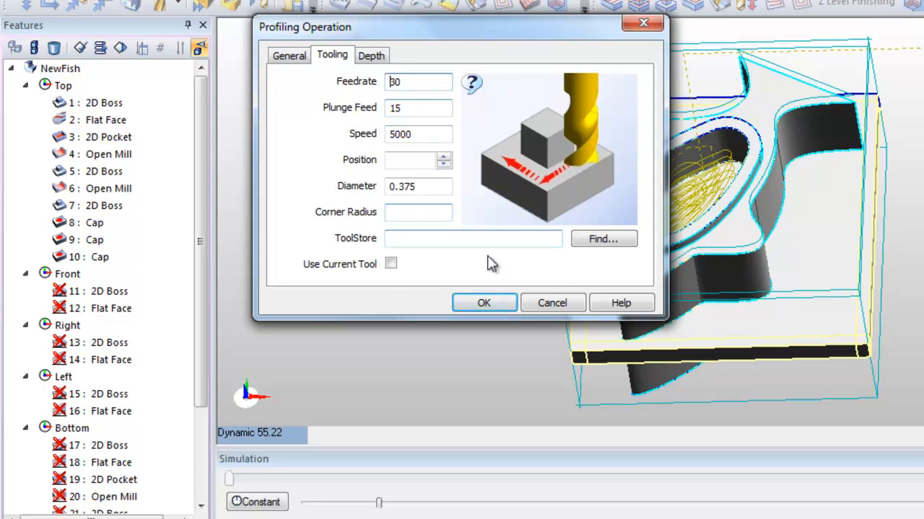
click(605, 241)
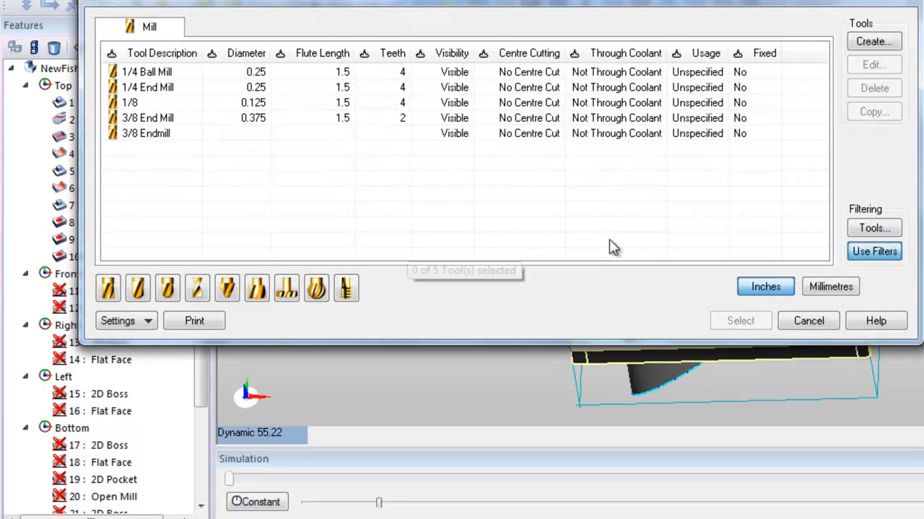
click(151, 121)
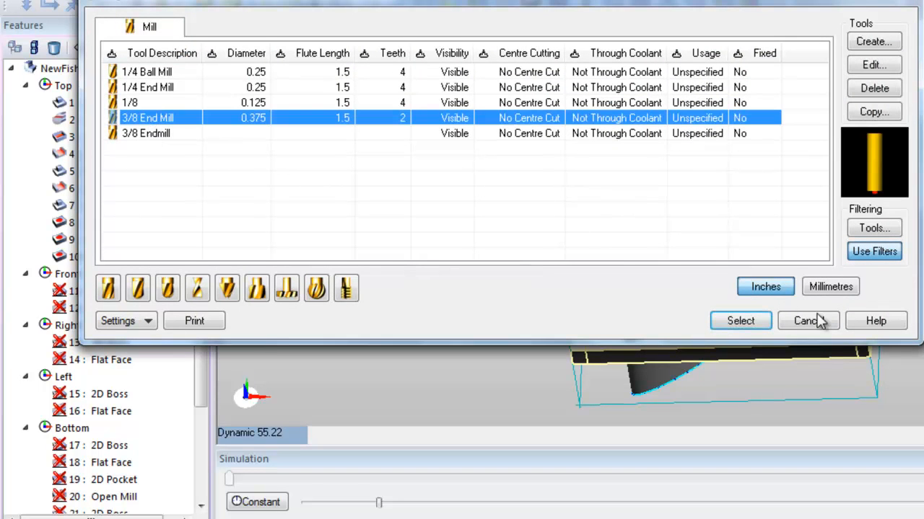
click(740, 322)
click(398, 161)
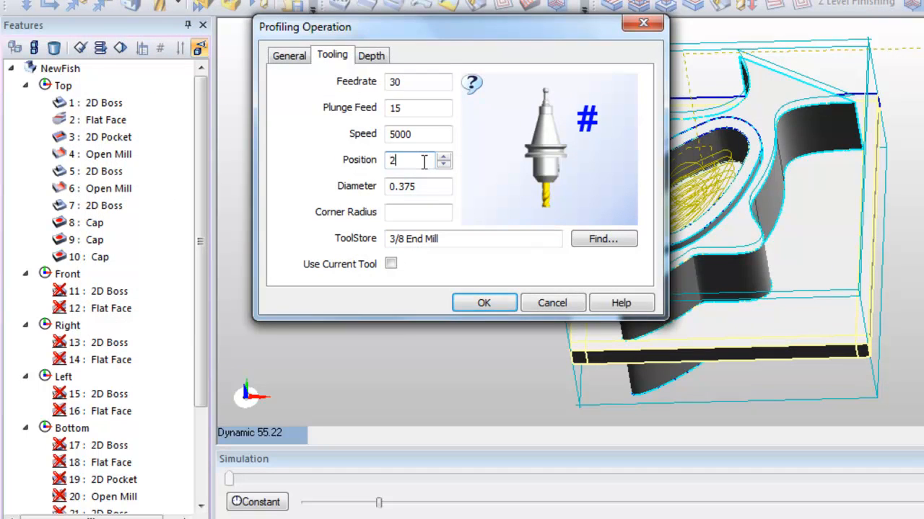
click(410, 85)
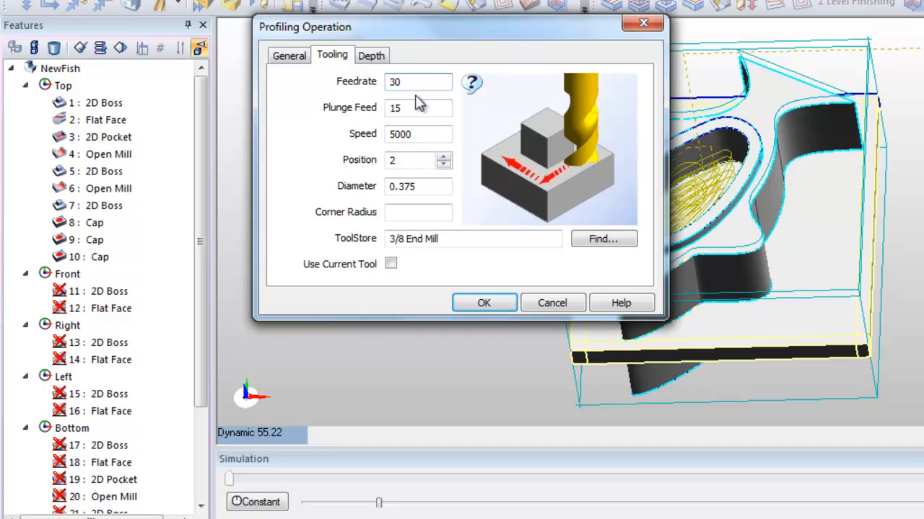
Generate the fish's outer profiling with the 0.125 cut increment and default depths, and simulate the machining.
click(373, 56)
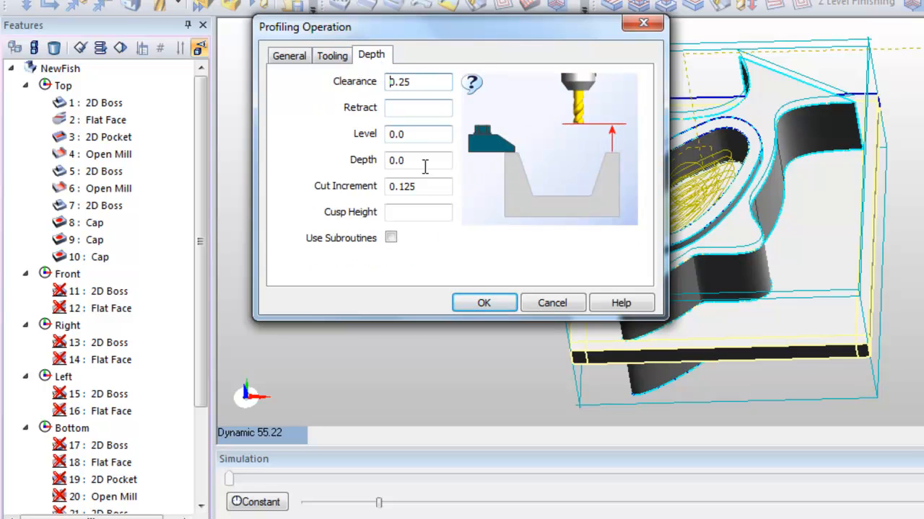
mouse_move(426, 189)
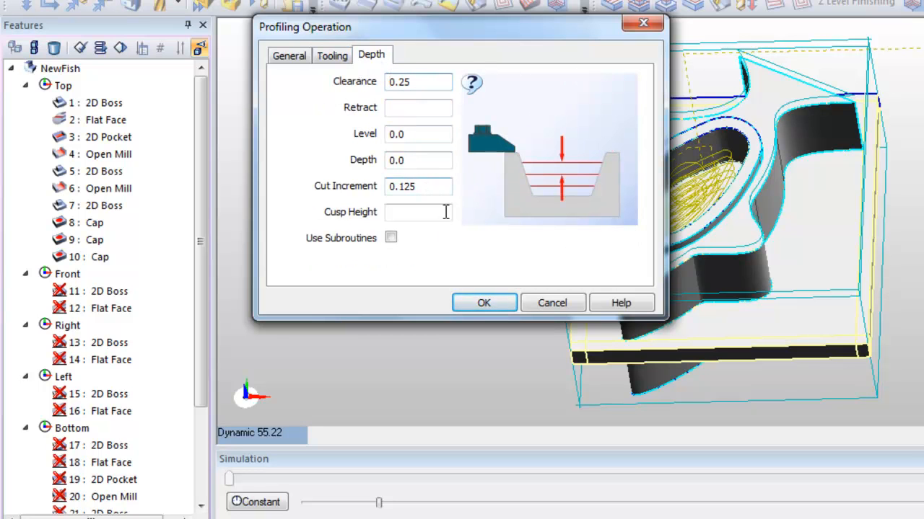
click(497, 304)
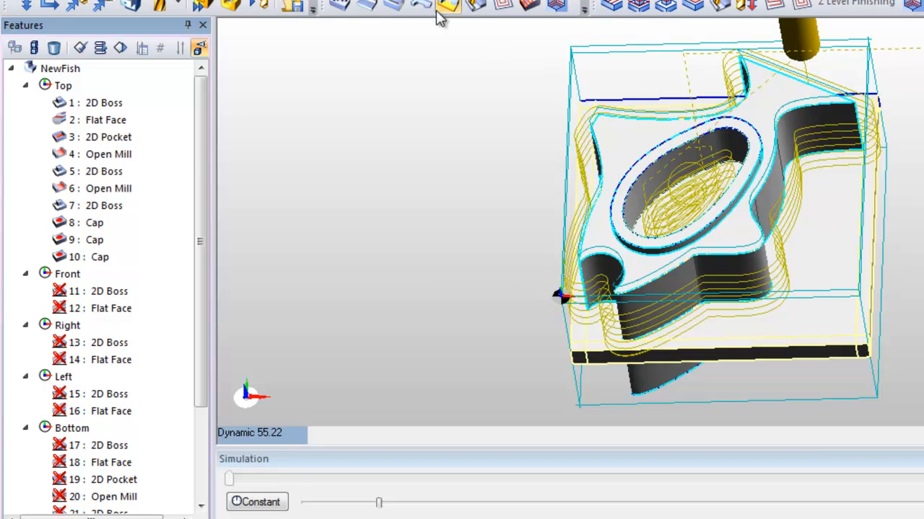
click(230, 3)
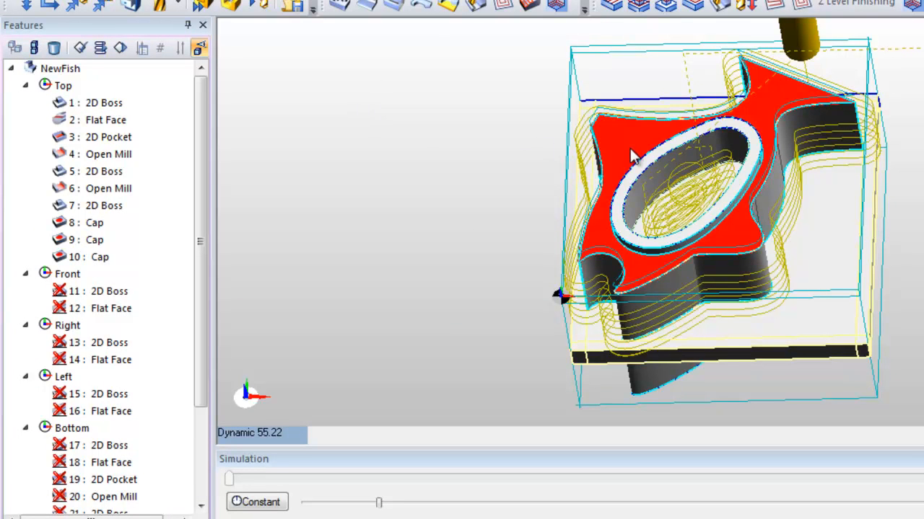
Start a Roughing operation on the Open Mill, feature 4 under Top, with no boundary entities.
click(599, 121)
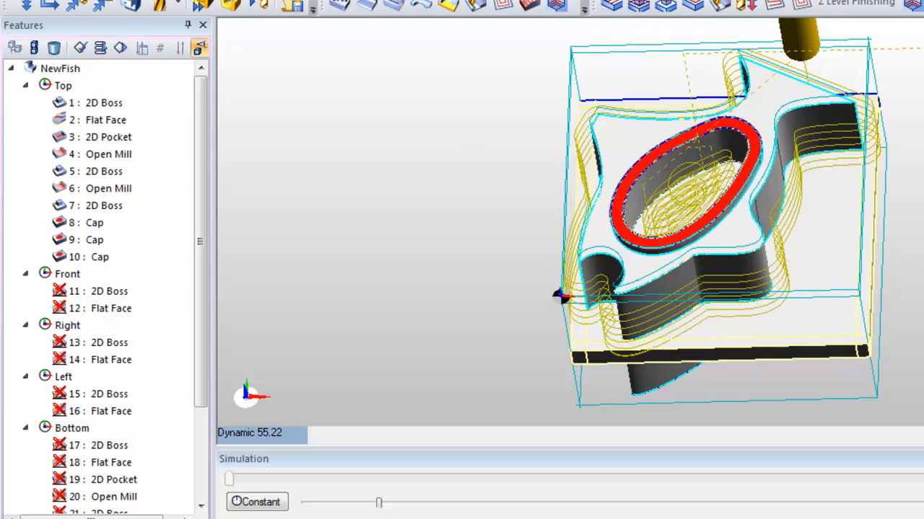
click(339, 6)
click(354, 10)
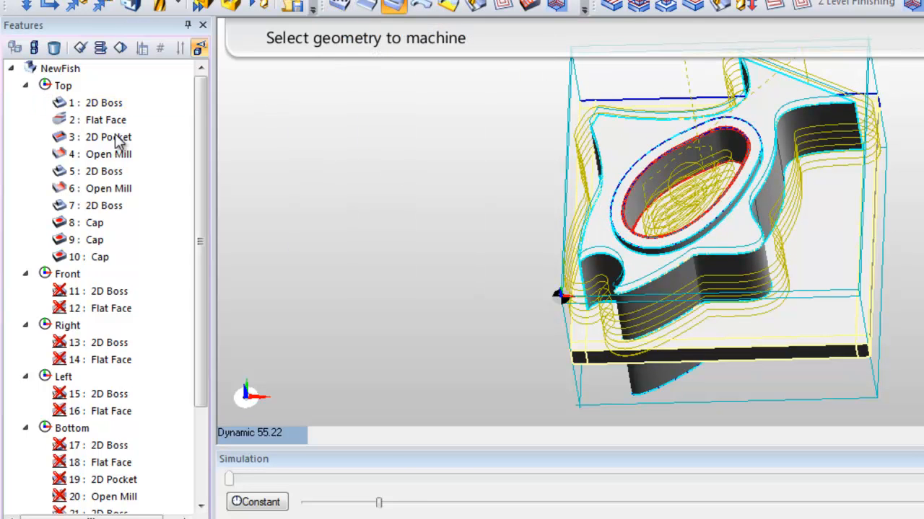
click(114, 161)
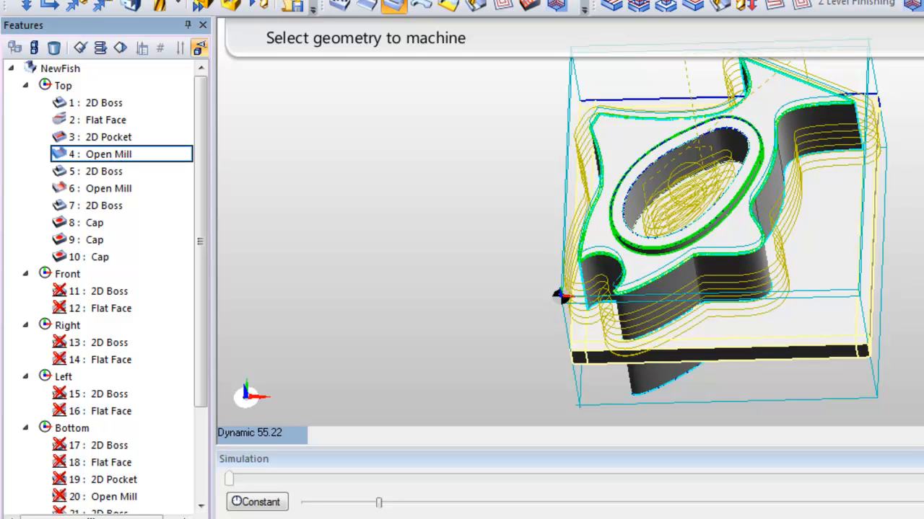
key(Return)
key(Return)
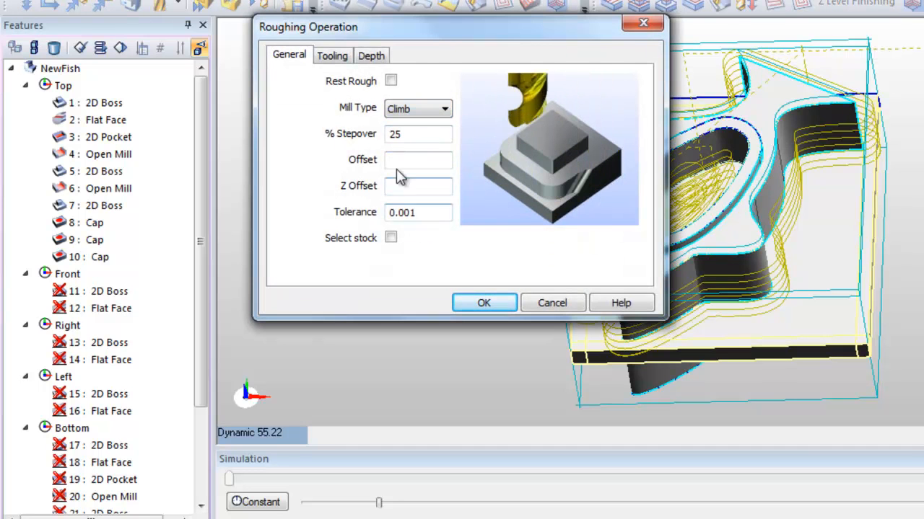
Assign the 3/8 End Mill from the ToolStore to the new roughing operation and set its position to 2.
click(337, 61)
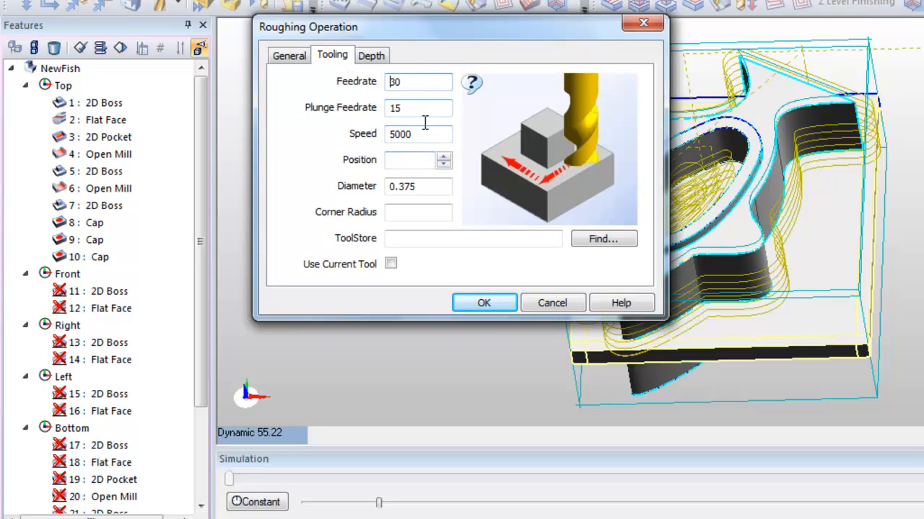
mouse_move(429, 187)
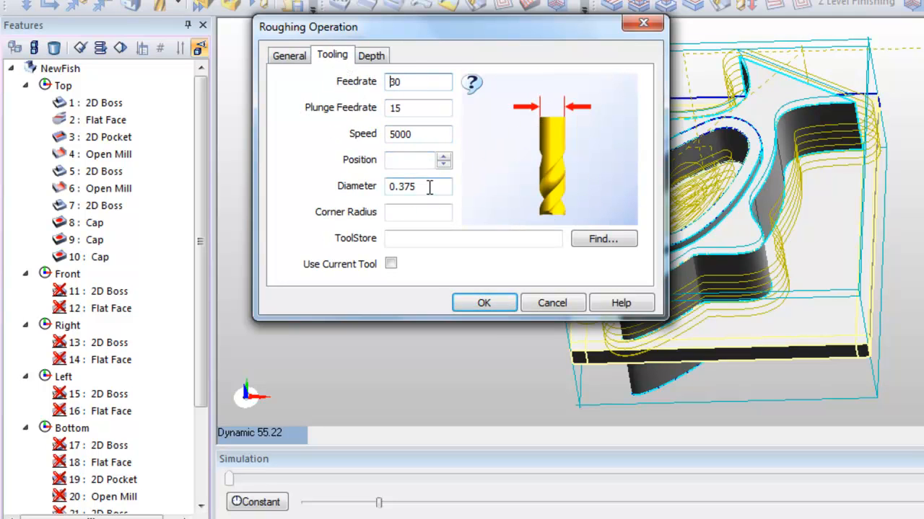
click(615, 241)
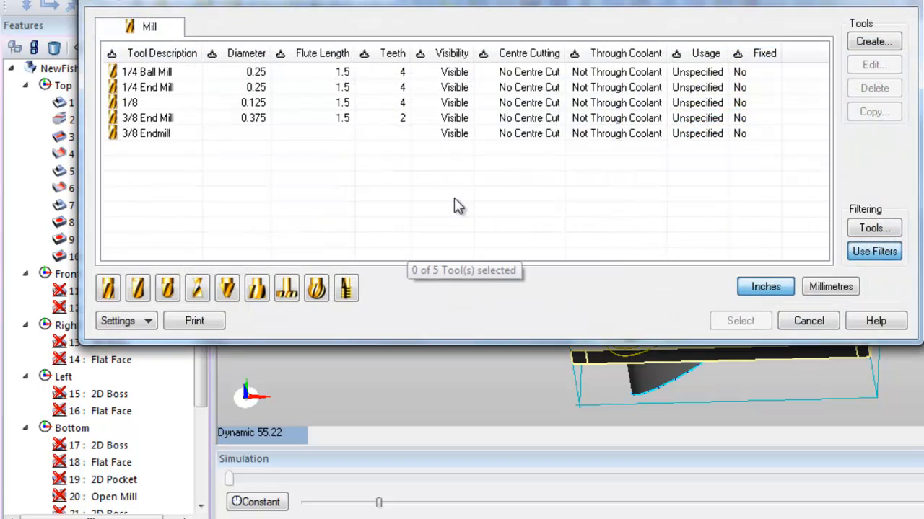
click(134, 117)
click(733, 321)
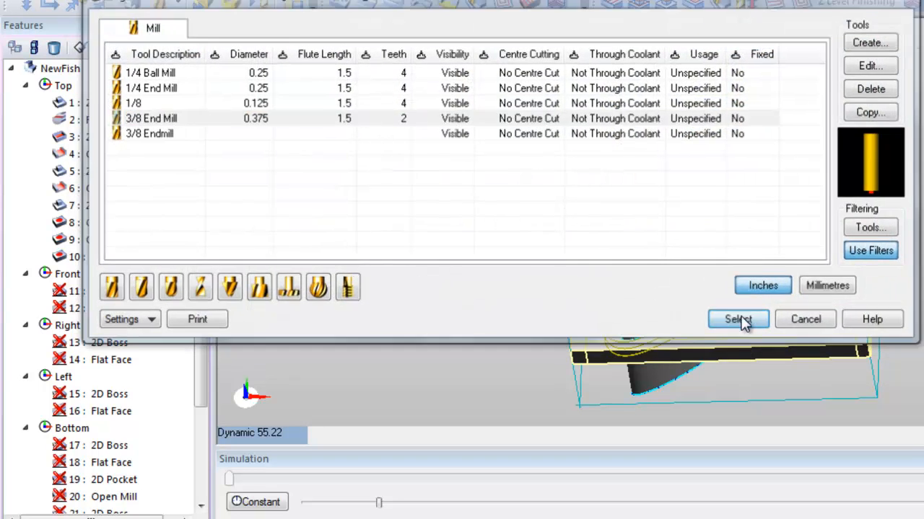
click(406, 160)
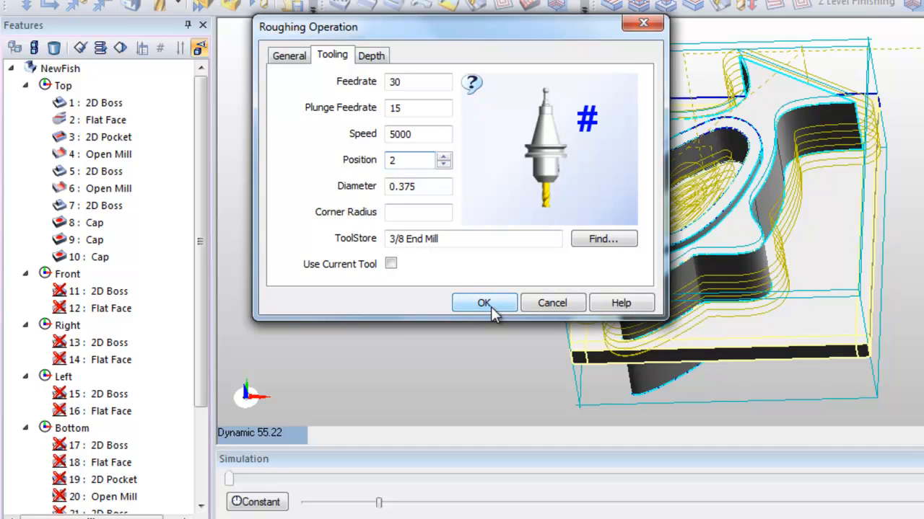
Keep the 0.125 cut increment and default depths, and generate the roughing around the raised oval rim.
click(373, 58)
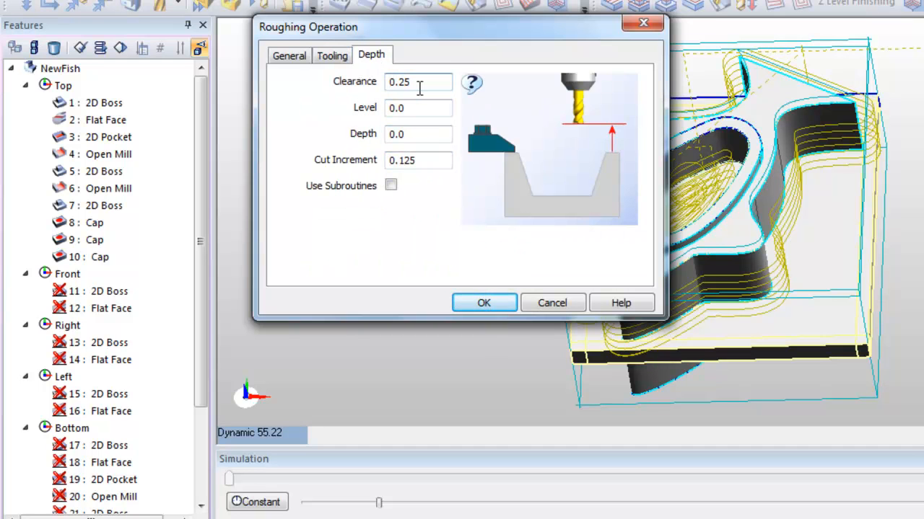
click(420, 160)
click(478, 304)
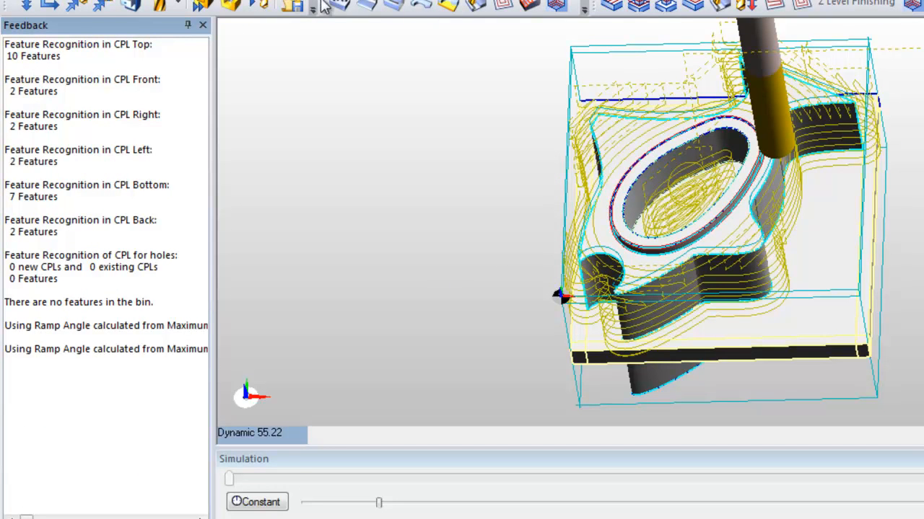
Simulate the full machining sequence and examine the cut stock from several angles, ending with a return to the milling sequence.
click(230, 7)
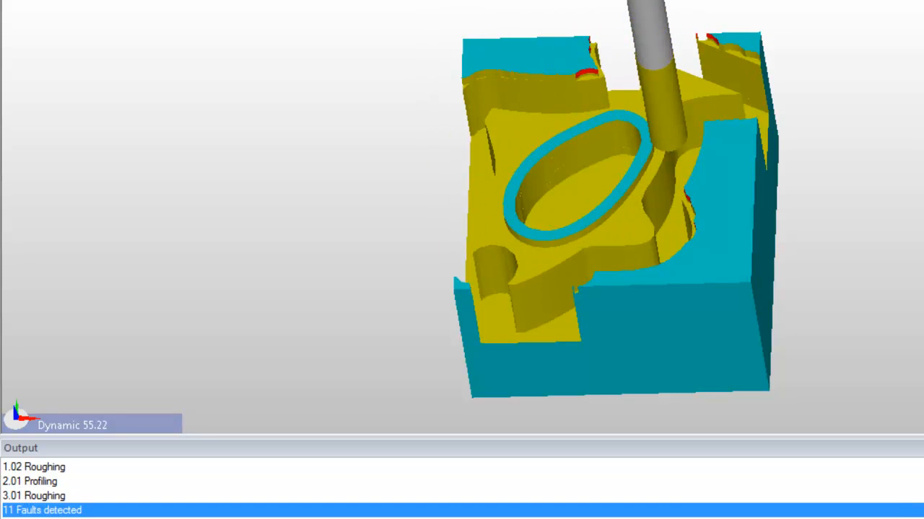
middle_drag(797, 115, 777, 99)
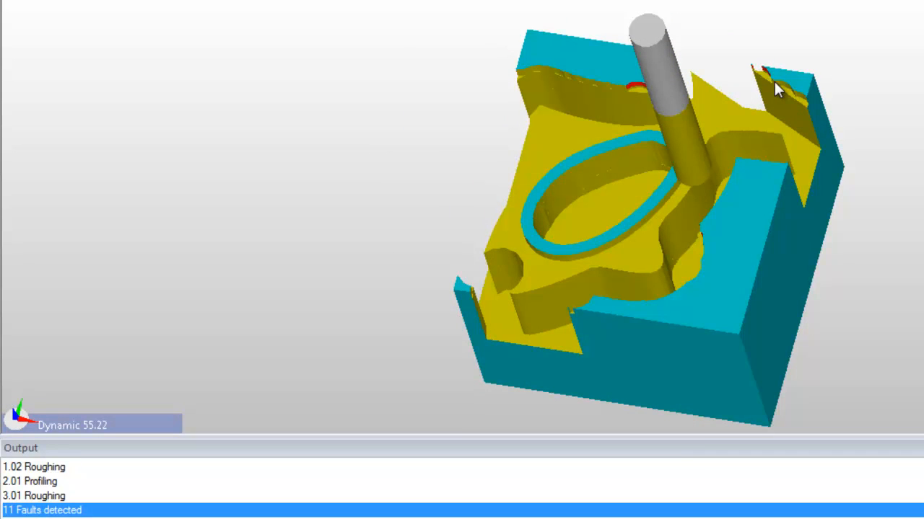
mouse_move(914, 186)
middle_down()
mouse_move(922, 238)
mouse_move(922, 188)
middle_up()
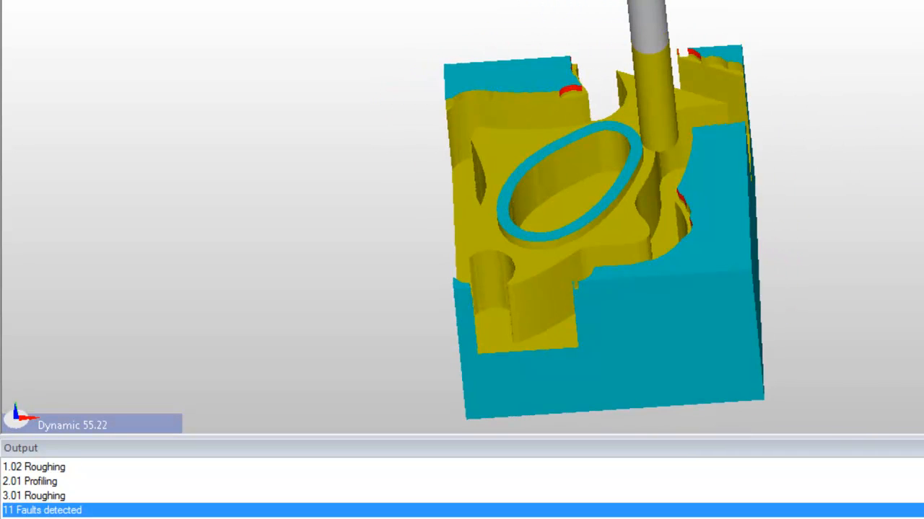
middle_drag(763, 72, 642, 81)
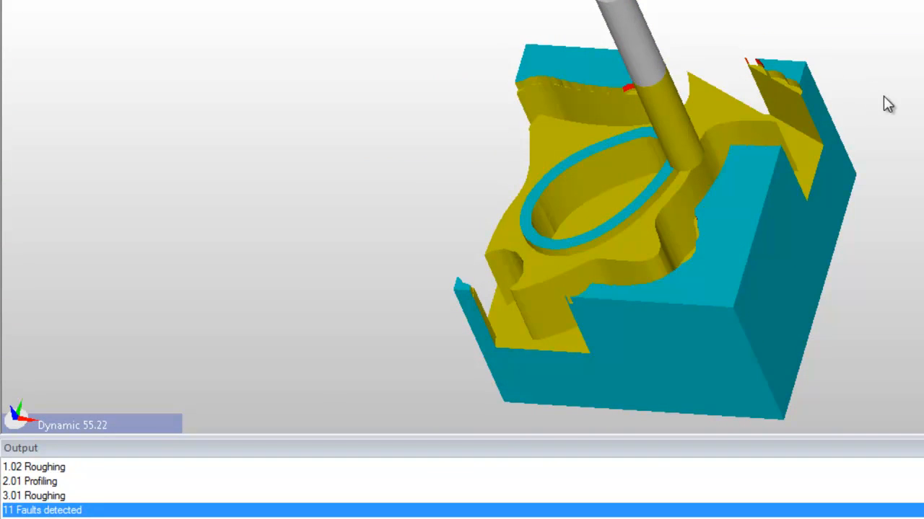
middle_drag(906, 132, 923, 108)
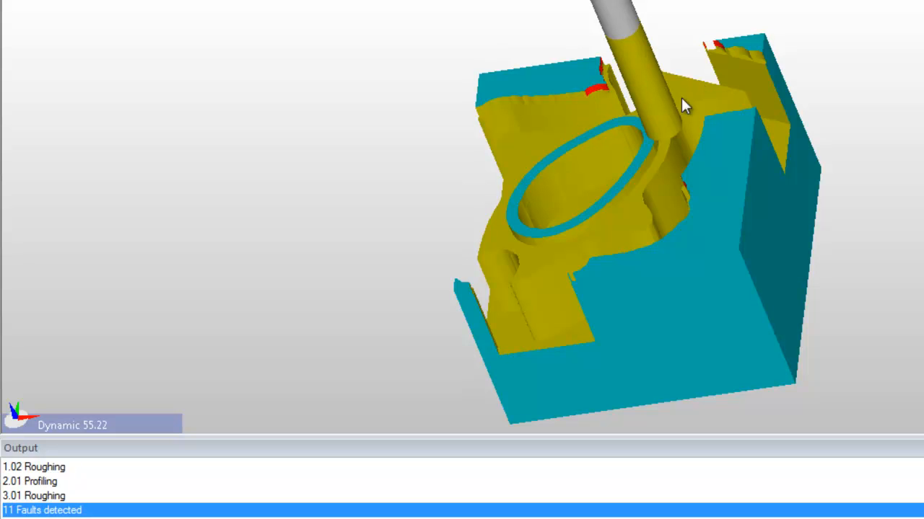
middle_drag(805, 95, 778, 181)
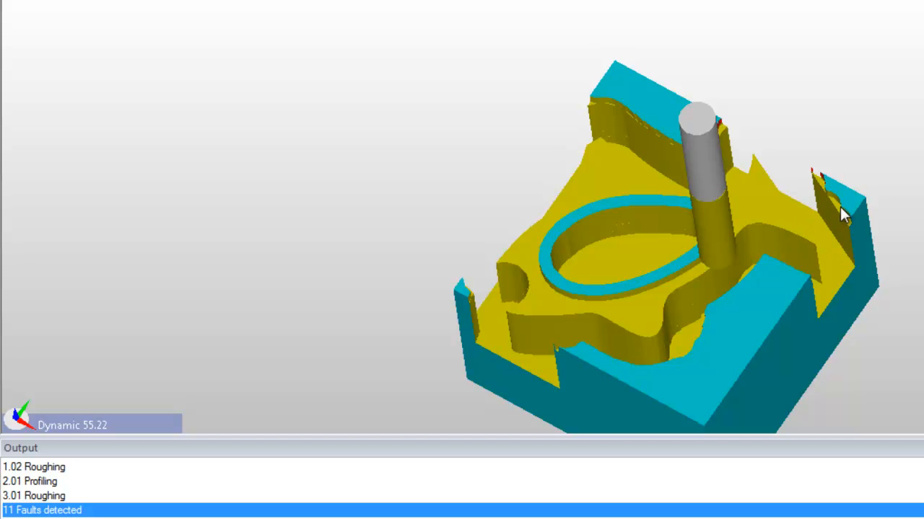
middle_drag(904, 311, 913, 217)
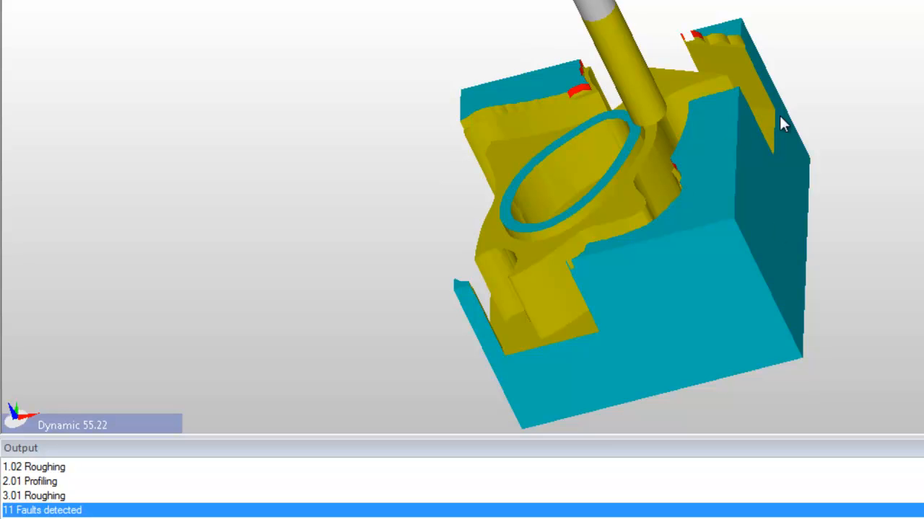
middle_drag(902, 169, 803, 204)
mouse_move(921, 94)
middle_down()
mouse_move(873, 118)
mouse_move(922, 87)
mouse_move(922, 101)
middle_up()
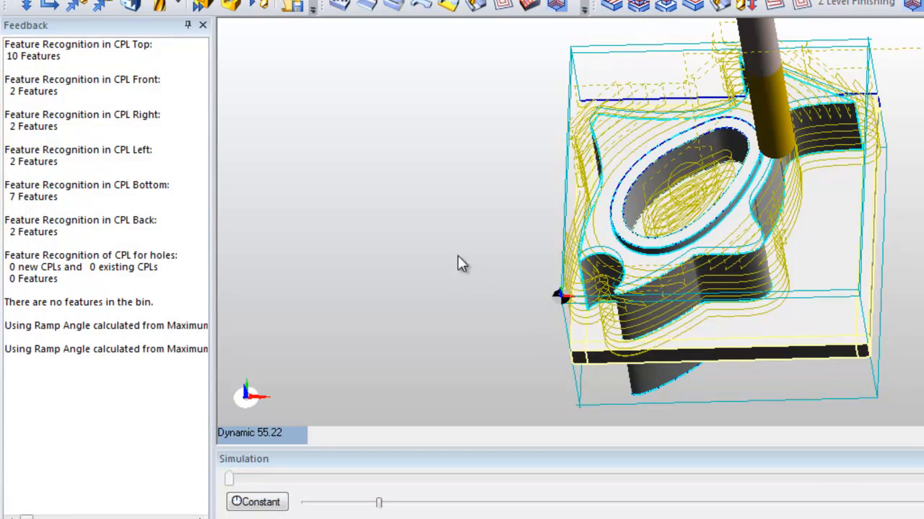
middle_drag(458, 262, 538, 236)
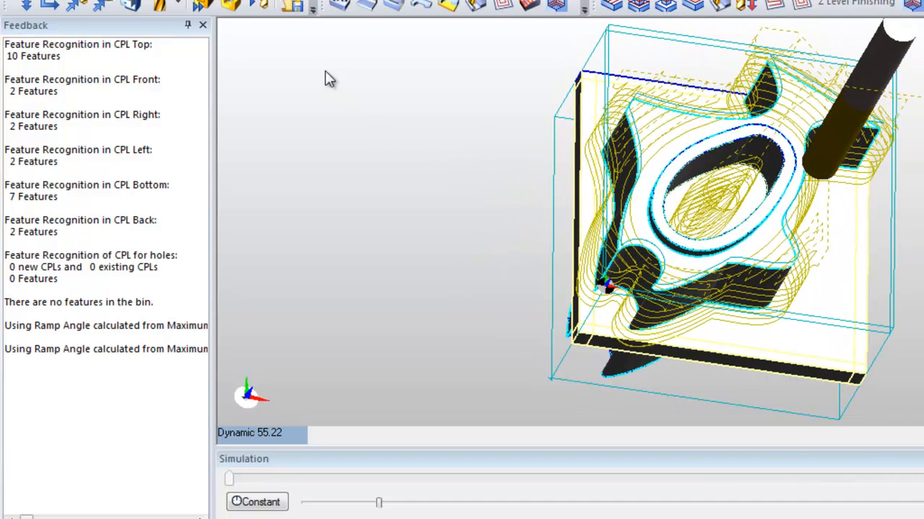
Start generating the CNC code and name the output file LidRoughChangeLip2 in New folder.
click(296, 7)
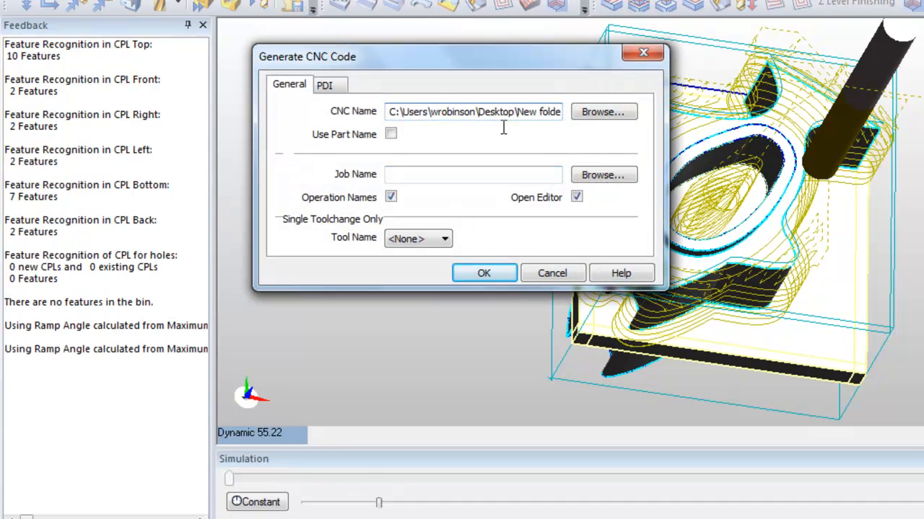
click(602, 111)
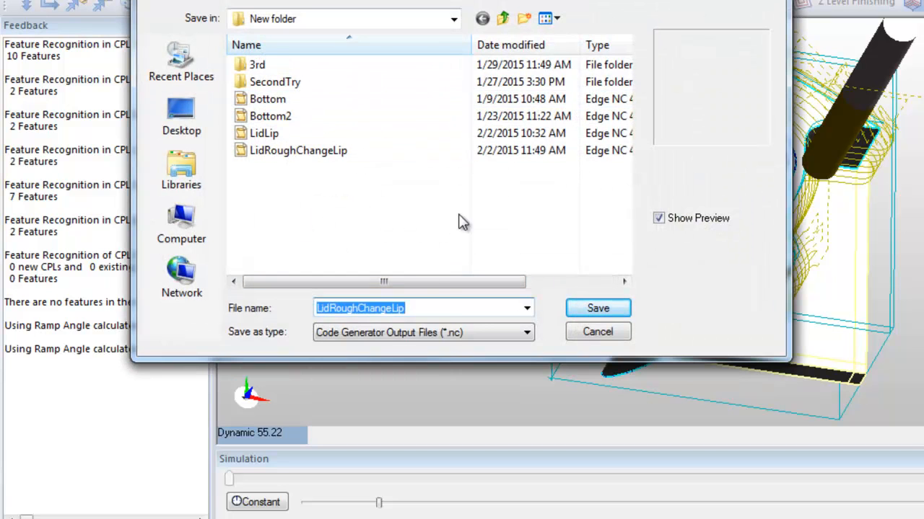
click(429, 313)
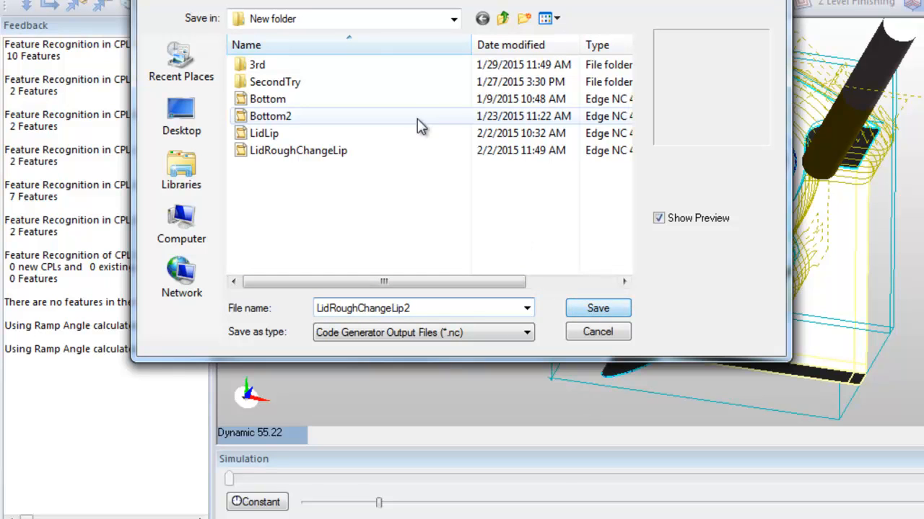
click(616, 315)
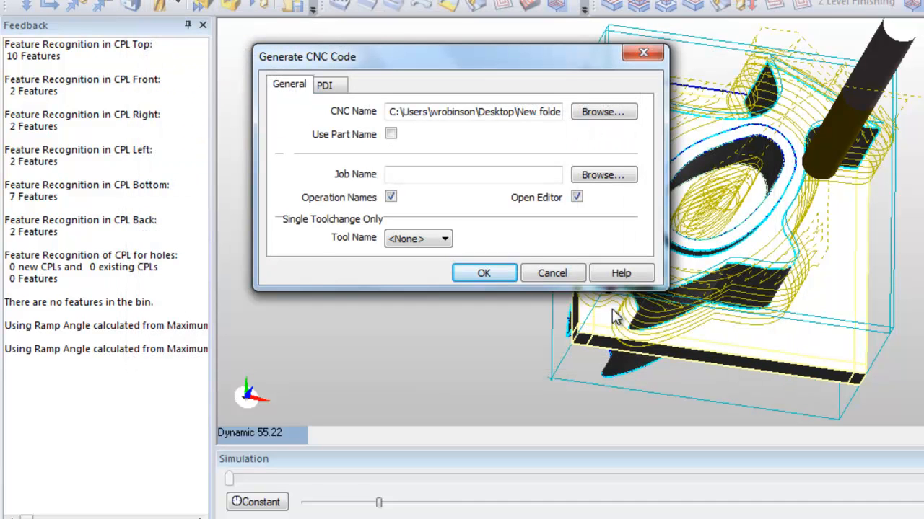
Generate the CNC file with the default options, skipping the program ID number and the programmer's name.
click(488, 272)
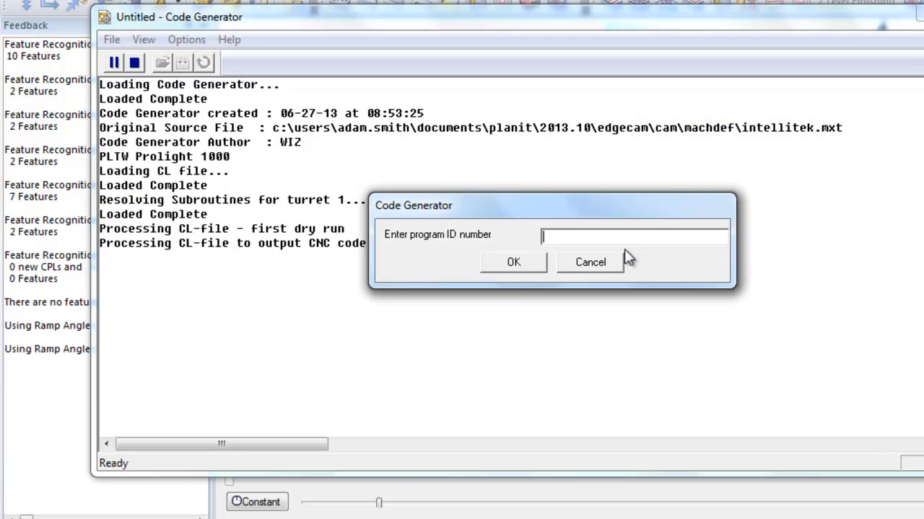
click(612, 268)
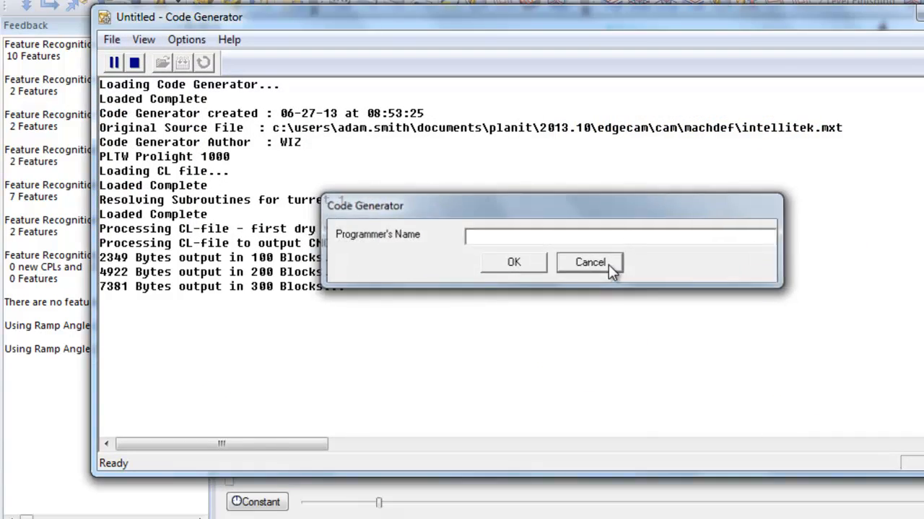
click(610, 267)
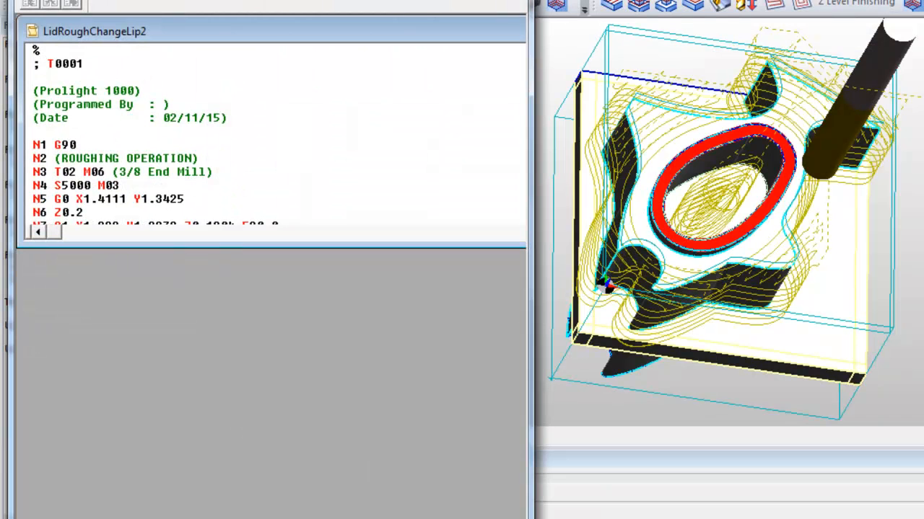
Enlarge the LidRoughChangeLip2 code window vertically and examine the generated roughing code.
drag(197, 247, 213, 517)
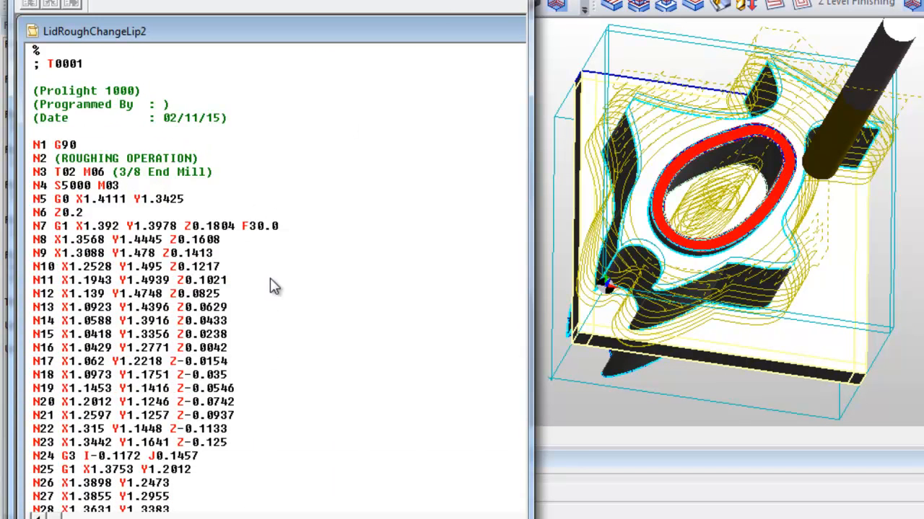
scroll(245, 293, down, 5)
scroll(244, 294, down, 4)
scroll(245, 293, up, 9)
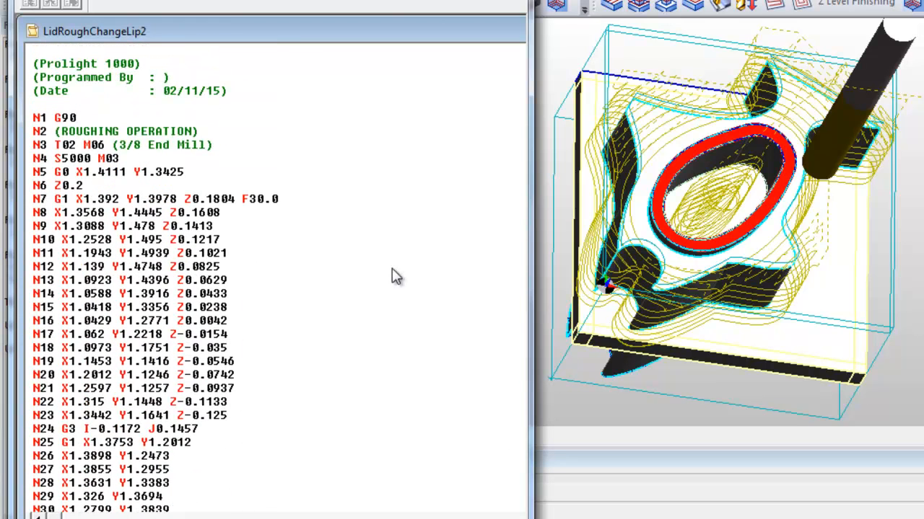